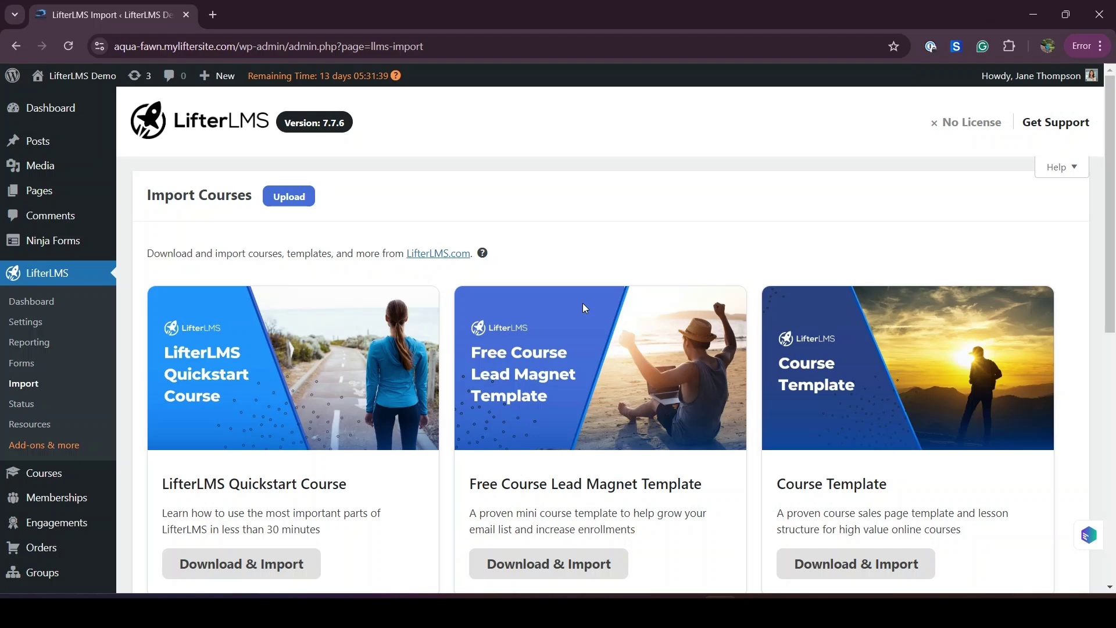
# Reload the course templates page and import the Free Course Lead Magnet Template.
pyautogui.scroll(-1, 583, 309)
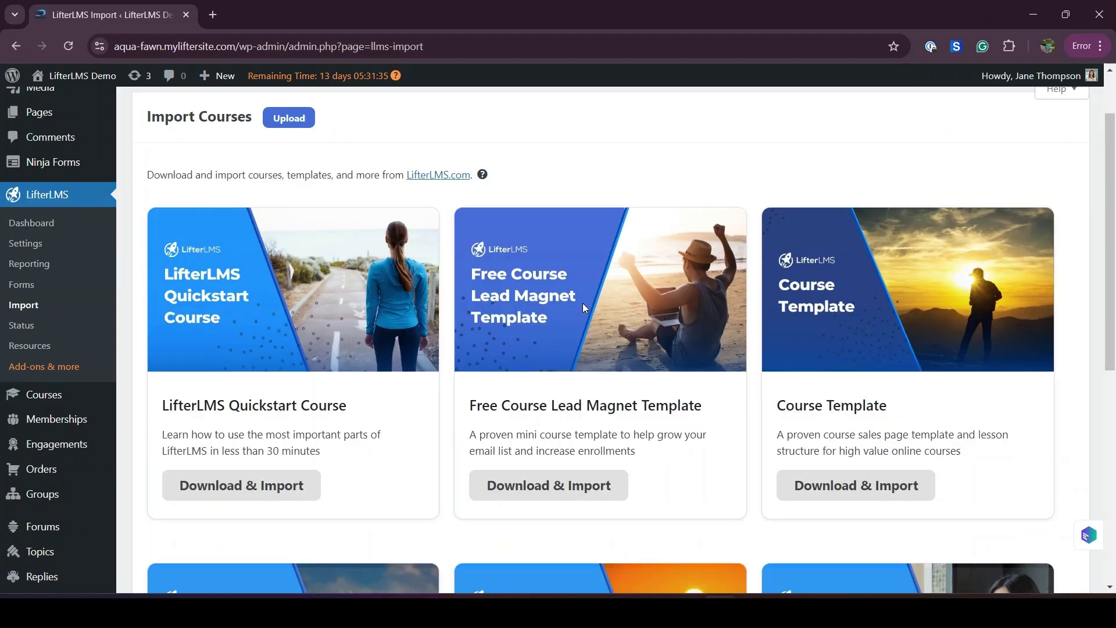
pyautogui.scroll(-1, 584, 307)
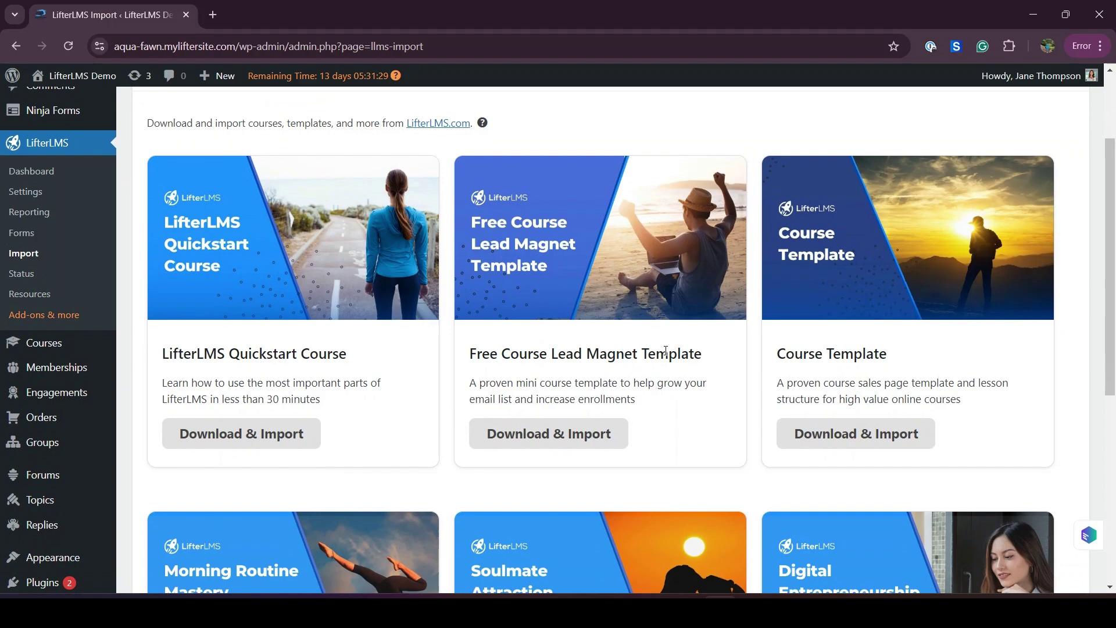
pyautogui.scroll(-1, 666, 351)
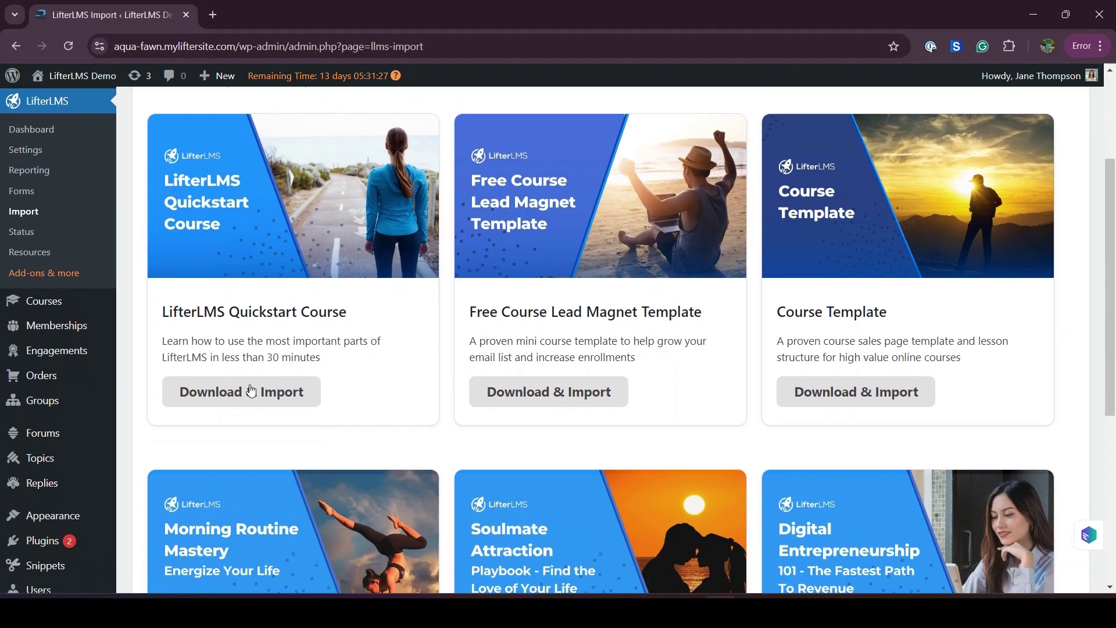
pyautogui.scroll(-7, 738, 330)
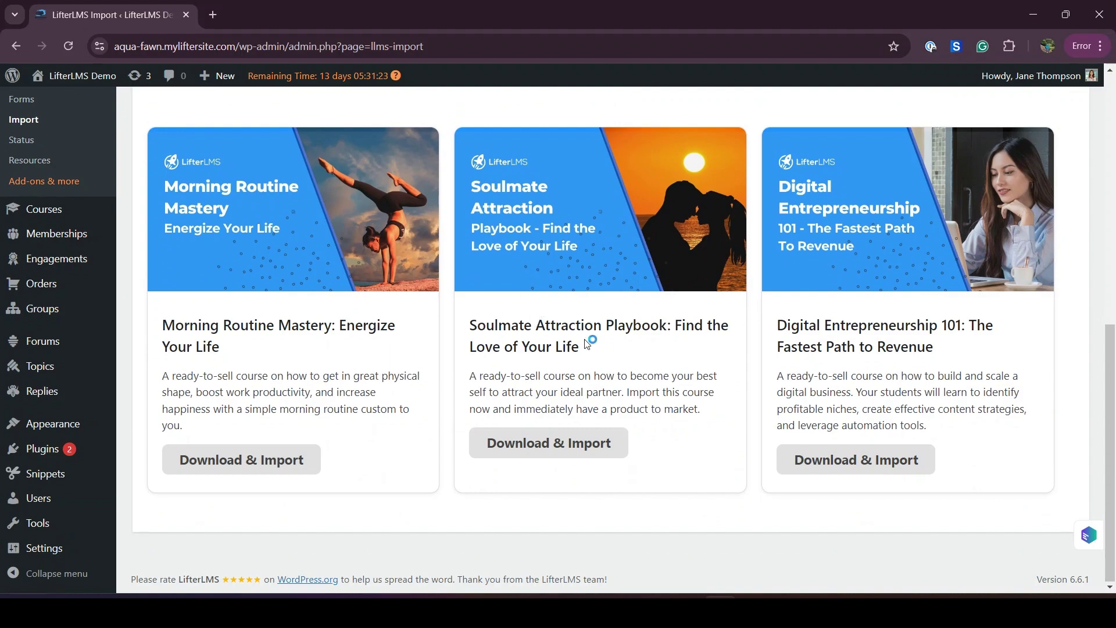
pyautogui.scroll(8, 729, 325)
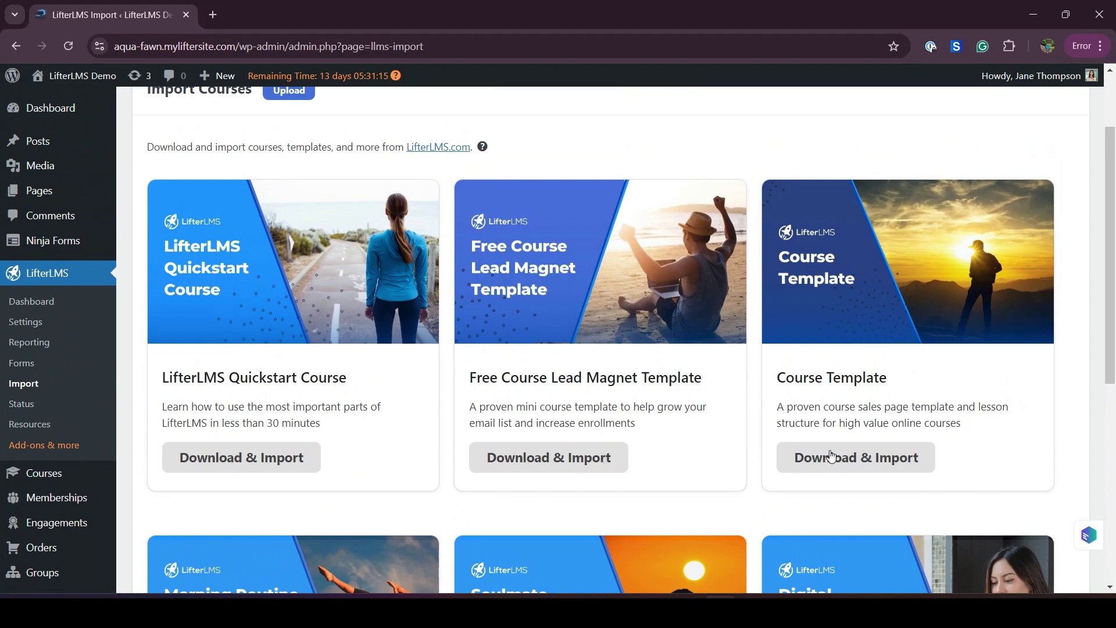
pyautogui.scroll(-5, 440, 325)
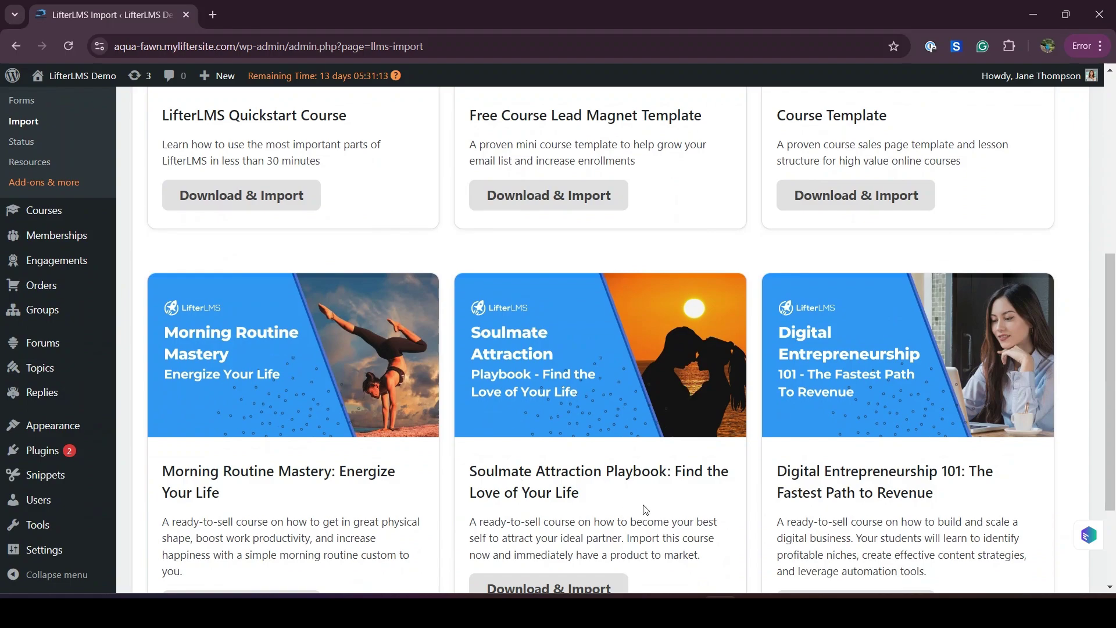
pyautogui.press('F5')
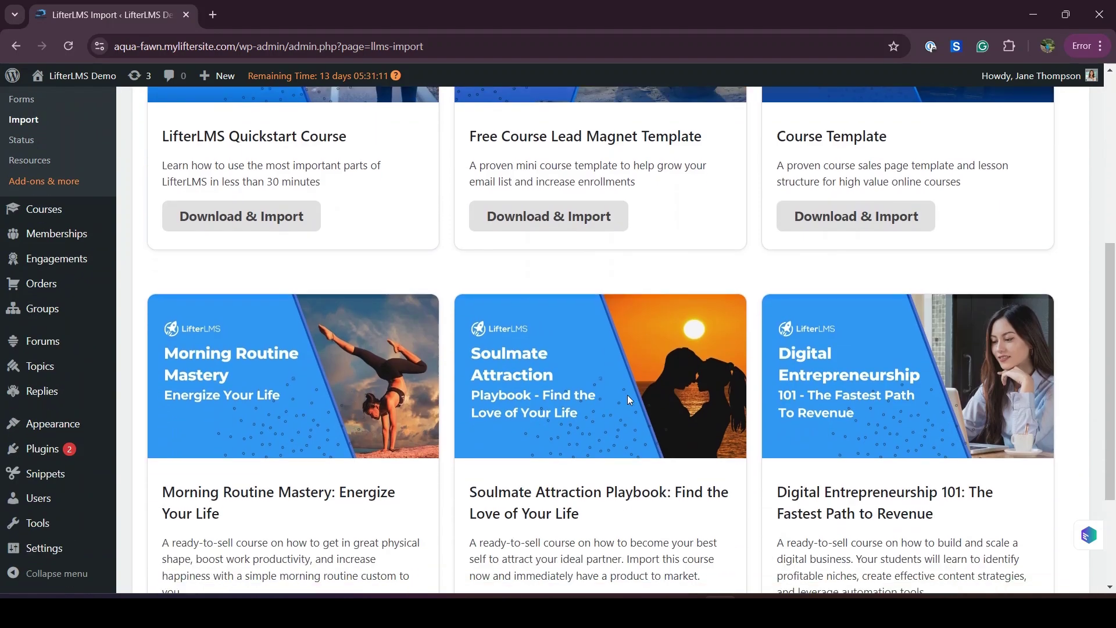
pyautogui.scroll(-3, 627, 396)
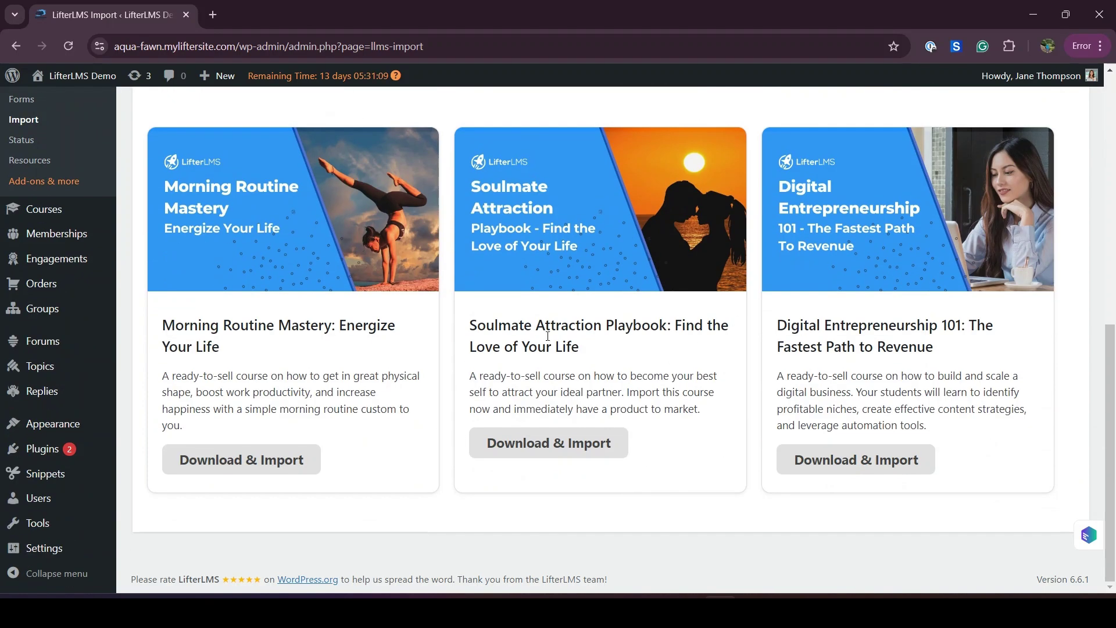
pyautogui.scroll(8, 547, 336)
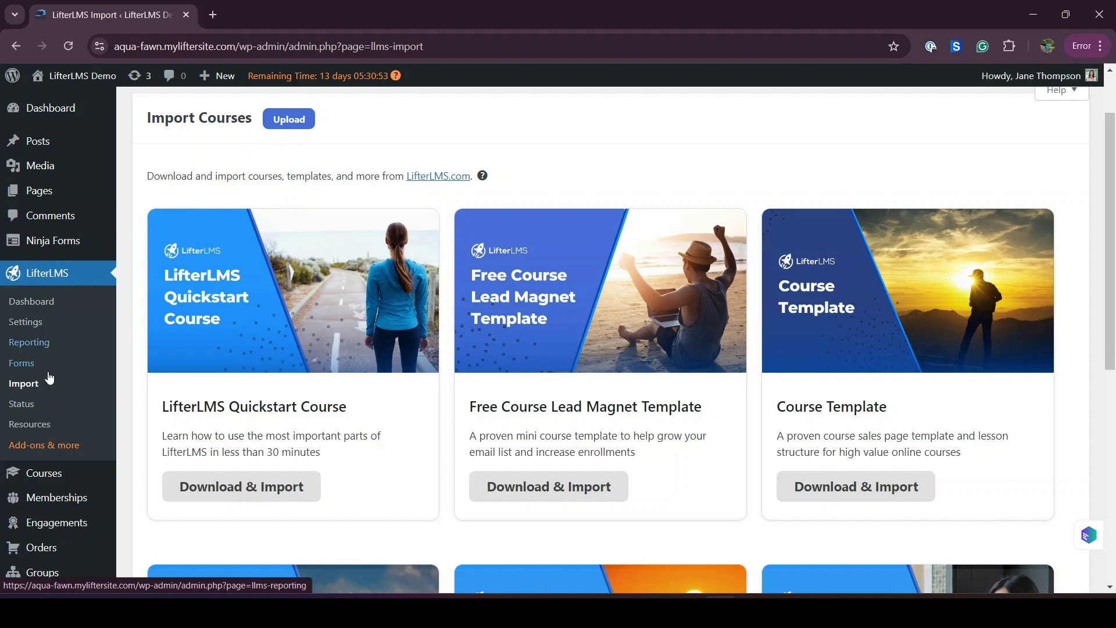
pyautogui.scroll(-2, 475, 457)
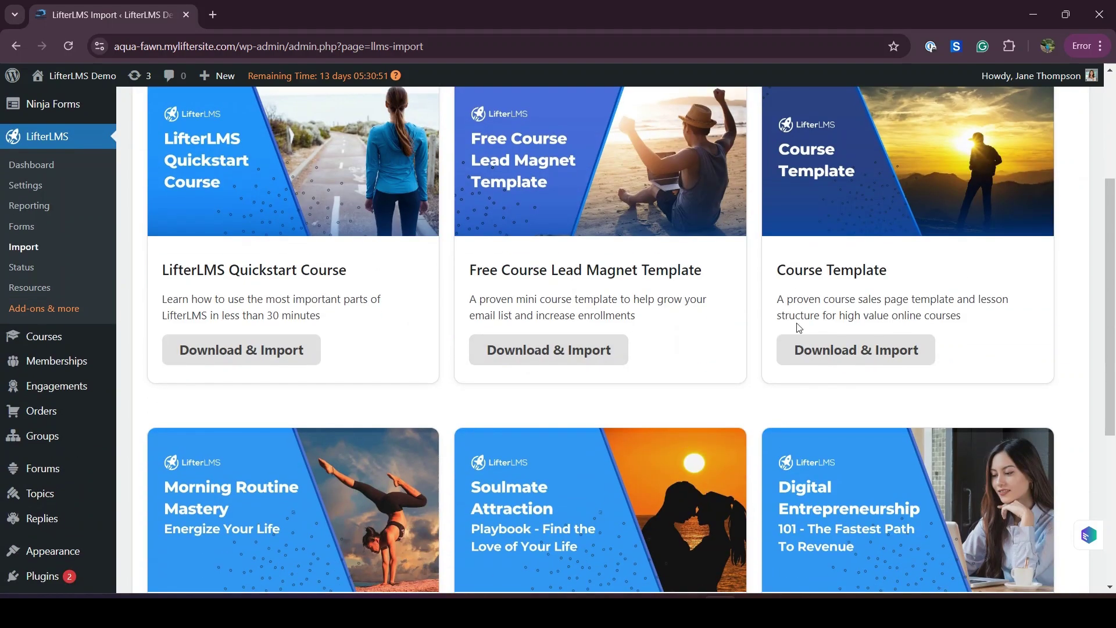
pyautogui.scroll(-5, 602, 258)
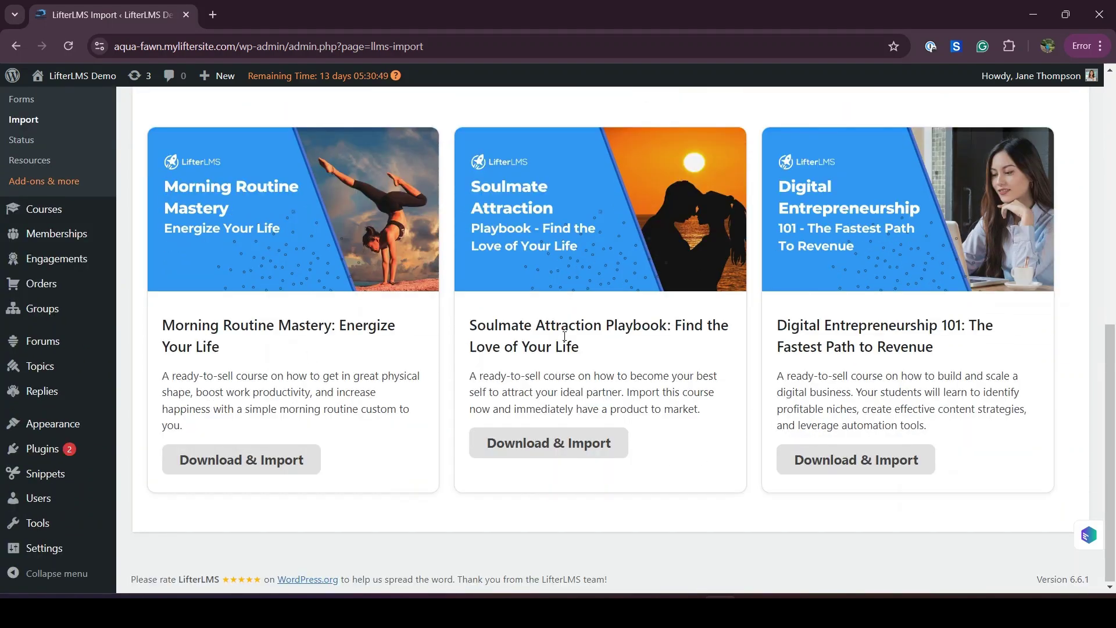
pyautogui.scroll(7, 564, 336)
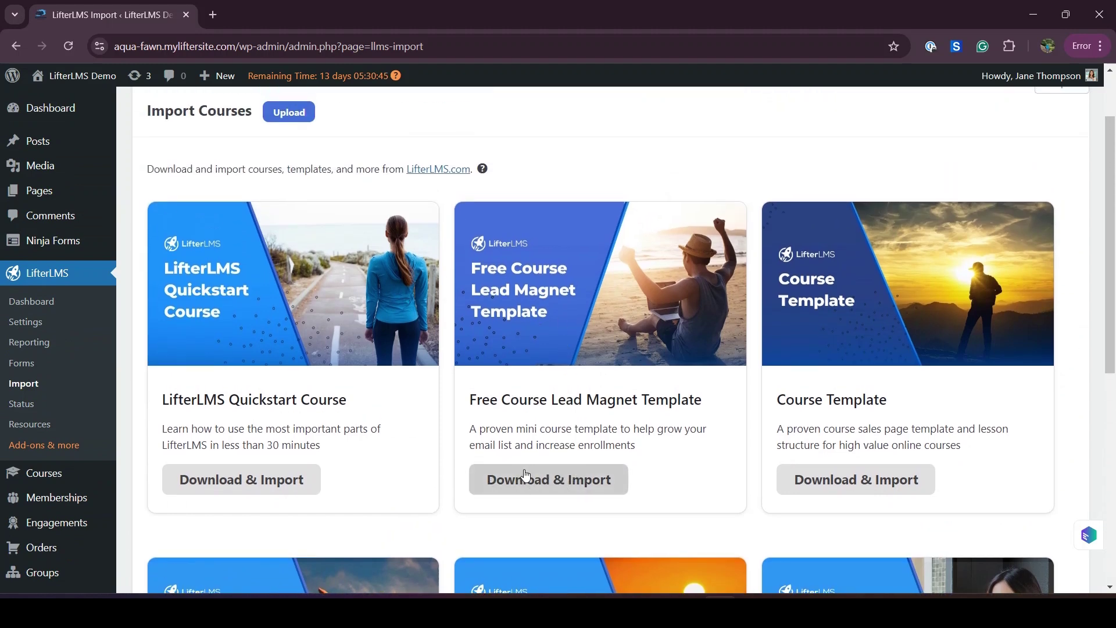
pyautogui.click(551, 487)
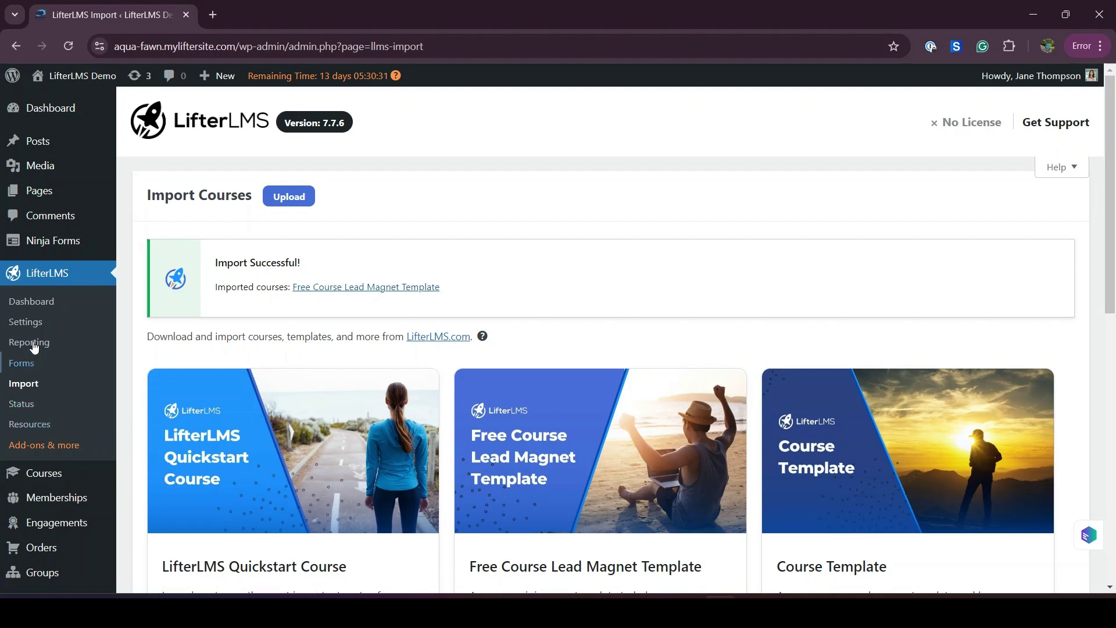
# Show all courses and bring up link options for the new course's View link.
pyautogui.moveTo(45, 473)
pyautogui.click(145, 409)
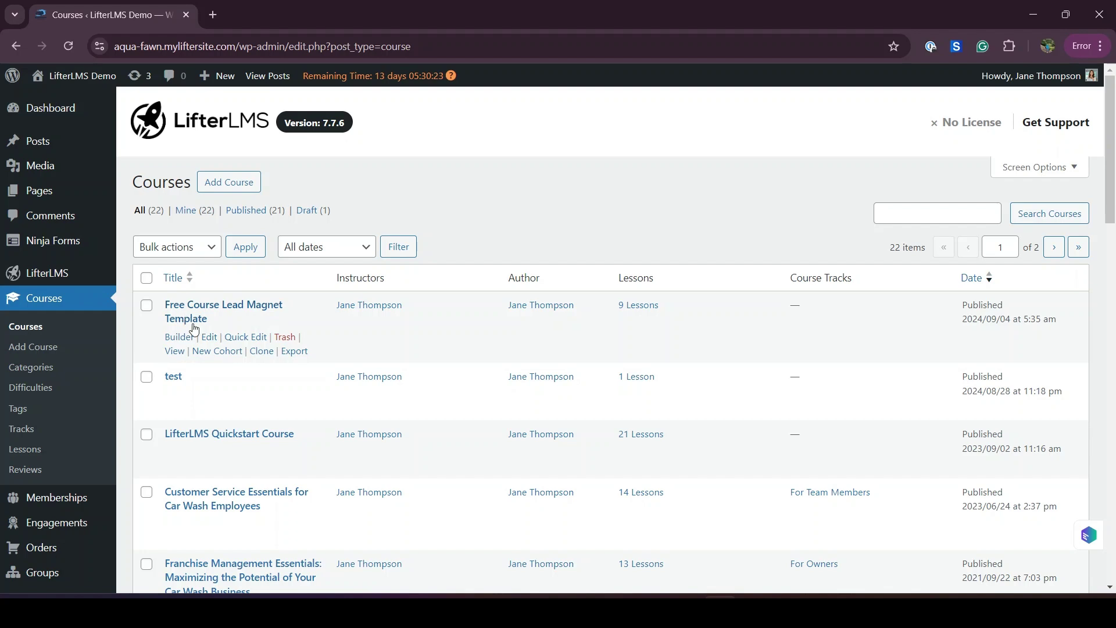
pyautogui.rightClick(174, 351)
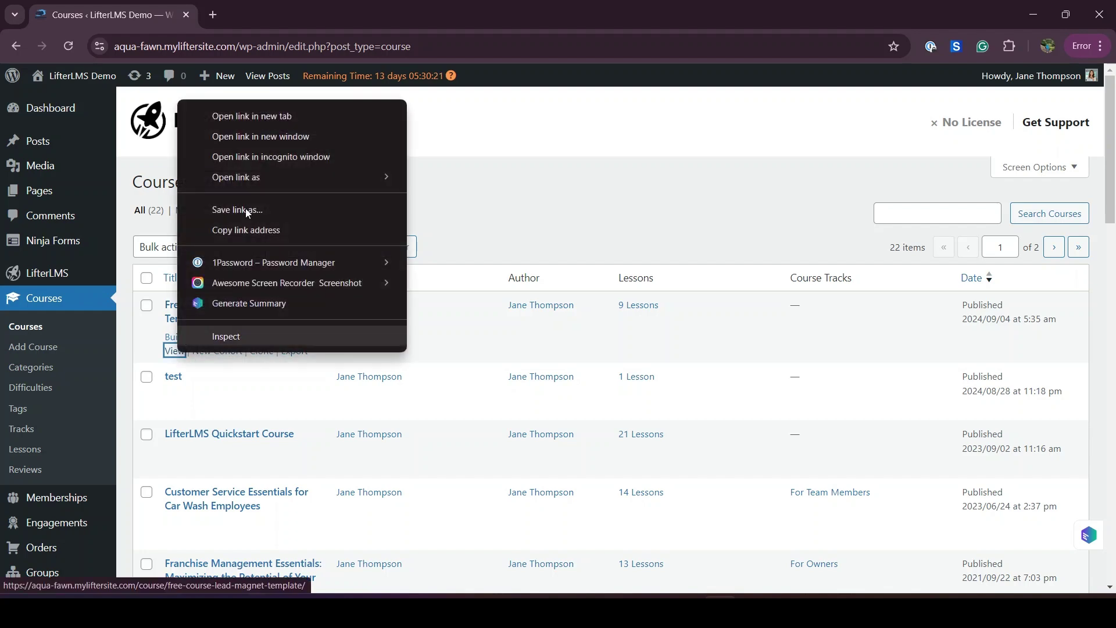
# Open the Free Course Lead Magnet Template's public page in a new tab.
pyautogui.click(260, 117)
pyautogui.click(254, 22)
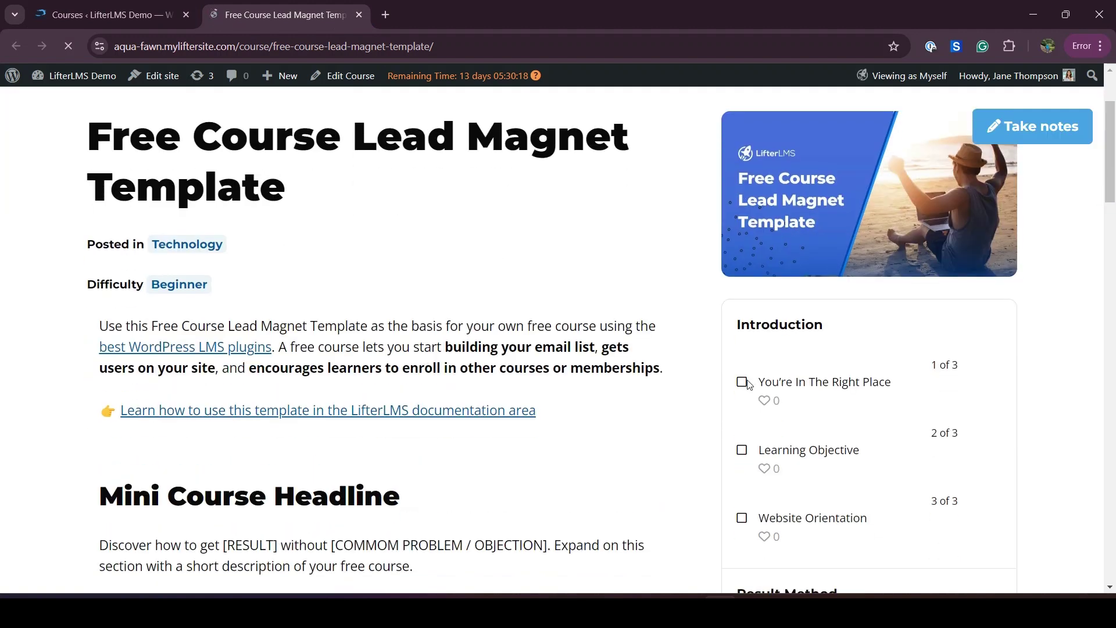
pyautogui.scroll(-4, 750, 385)
pyautogui.scroll(-2, 830, 471)
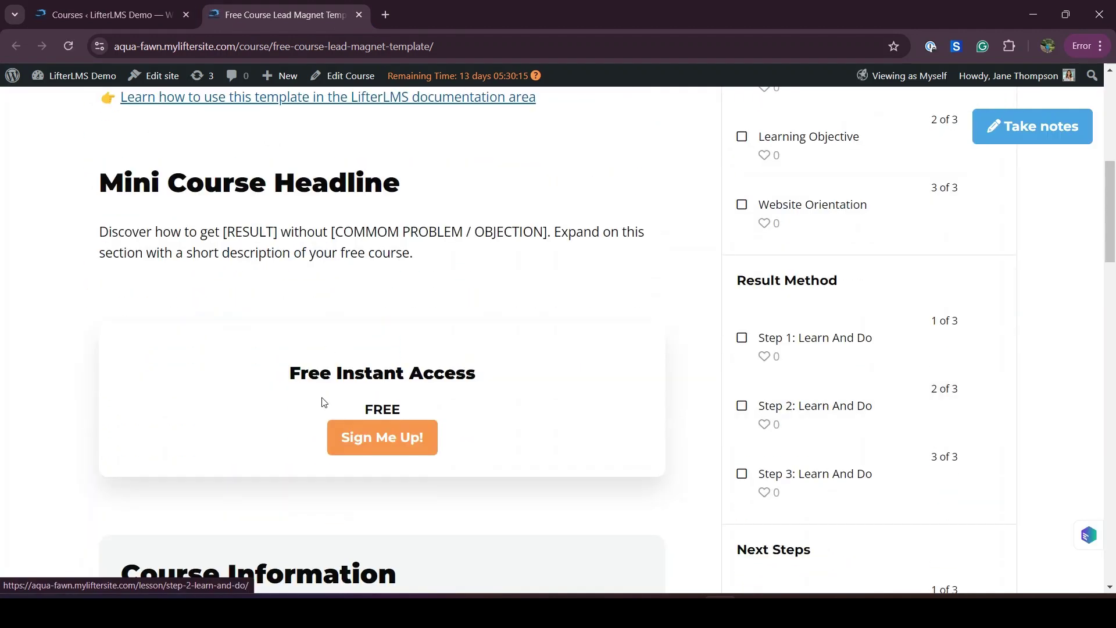
pyautogui.scroll(3, 788, 343)
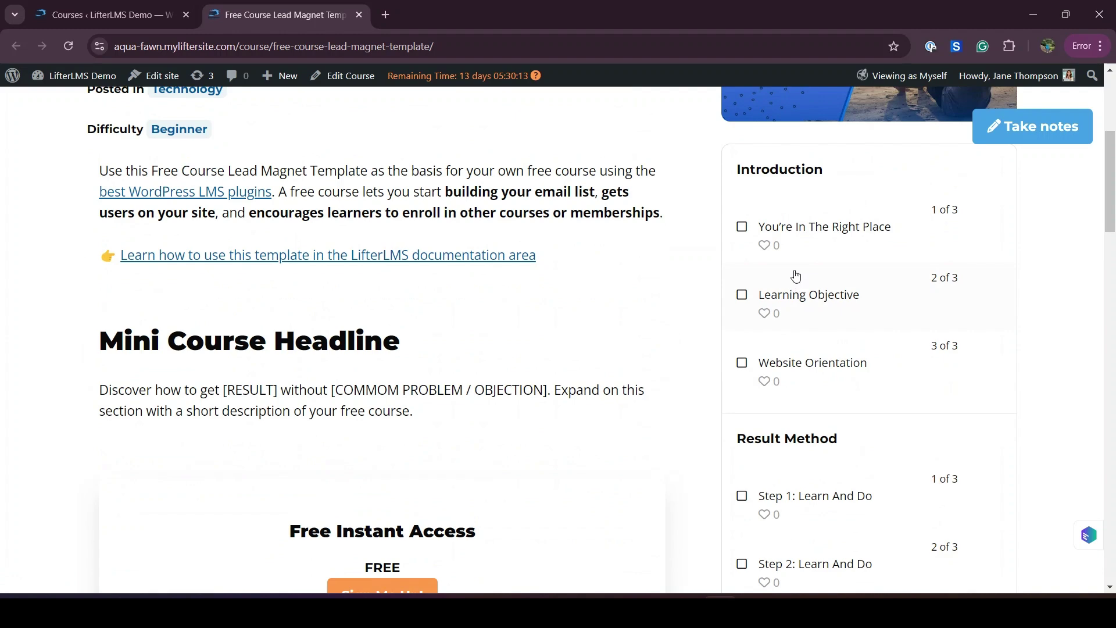
# Preview the first lesson, You're In The Right Place.
pyautogui.click(792, 234)
pyautogui.scroll(-6, 663, 390)
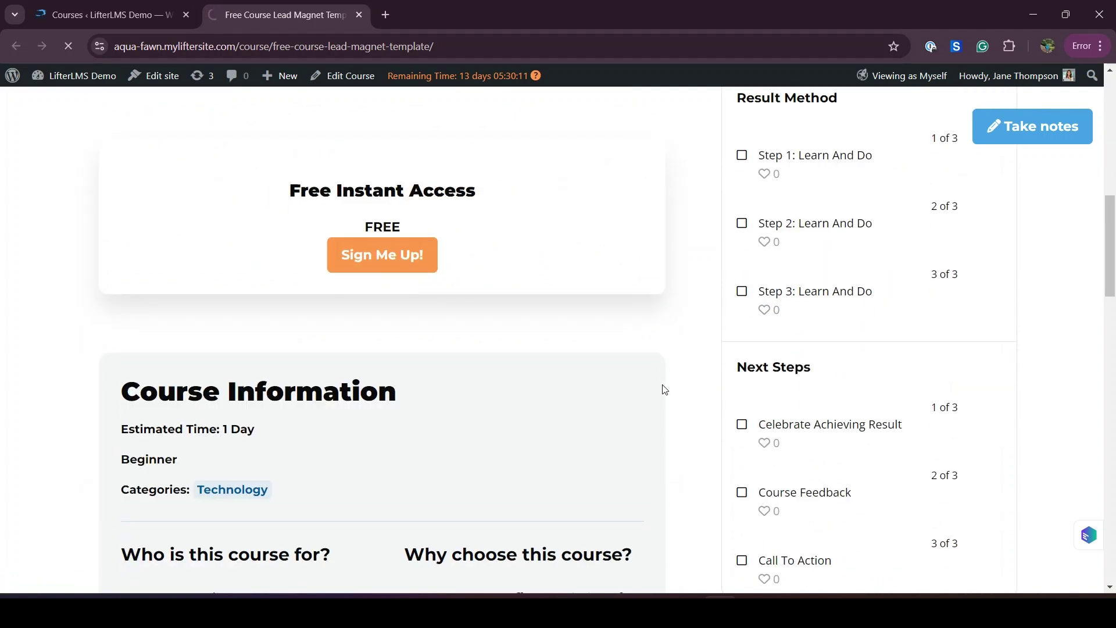
pyautogui.scroll(-8, 665, 389)
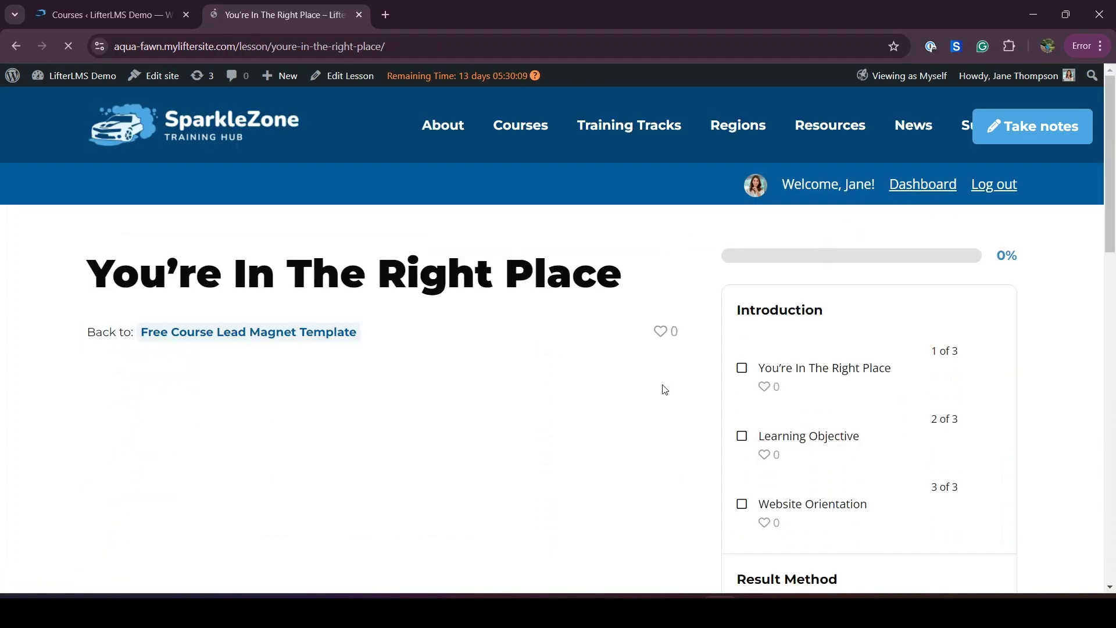
pyautogui.scroll(-2, 665, 390)
pyautogui.scroll(-2, 665, 390)
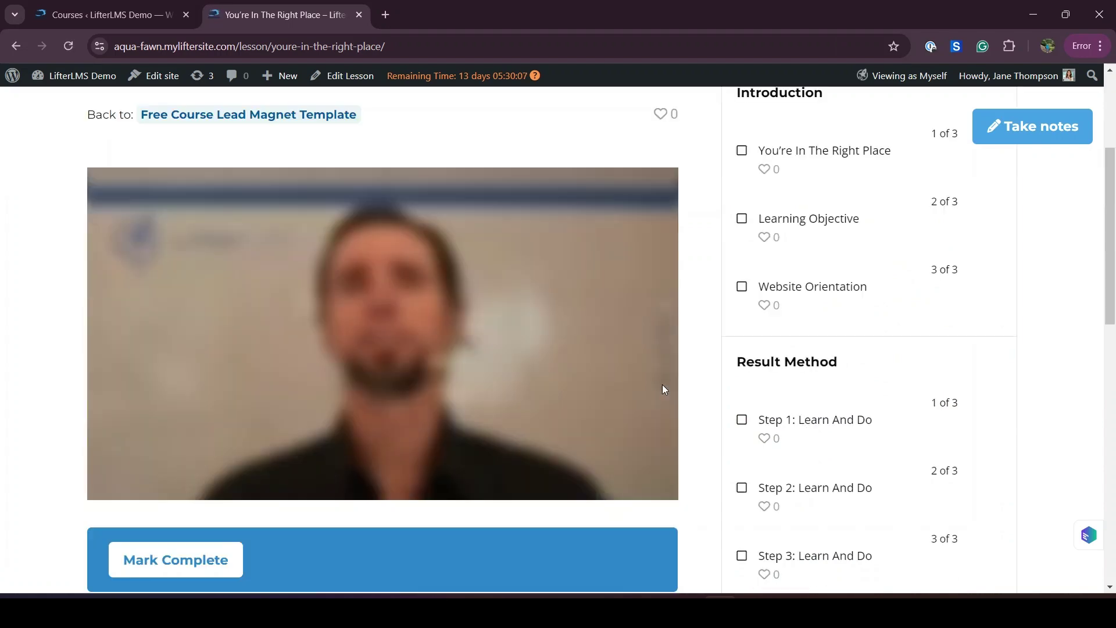
pyautogui.scroll(-3, 662, 389)
pyautogui.scroll(6, 541, 299)
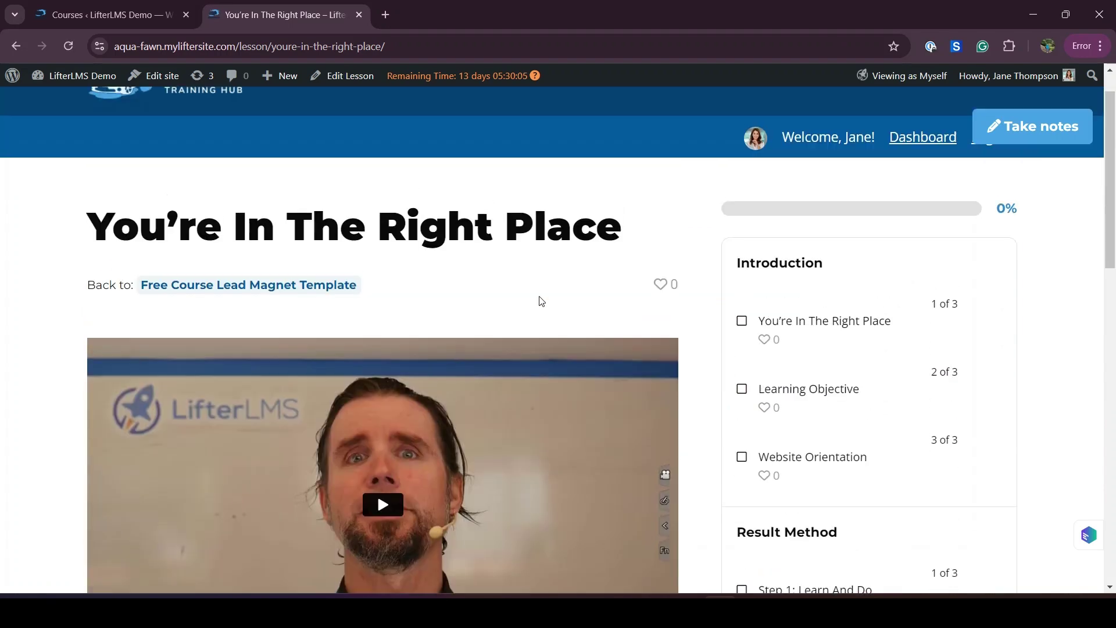
pyautogui.scroll(1, 540, 297)
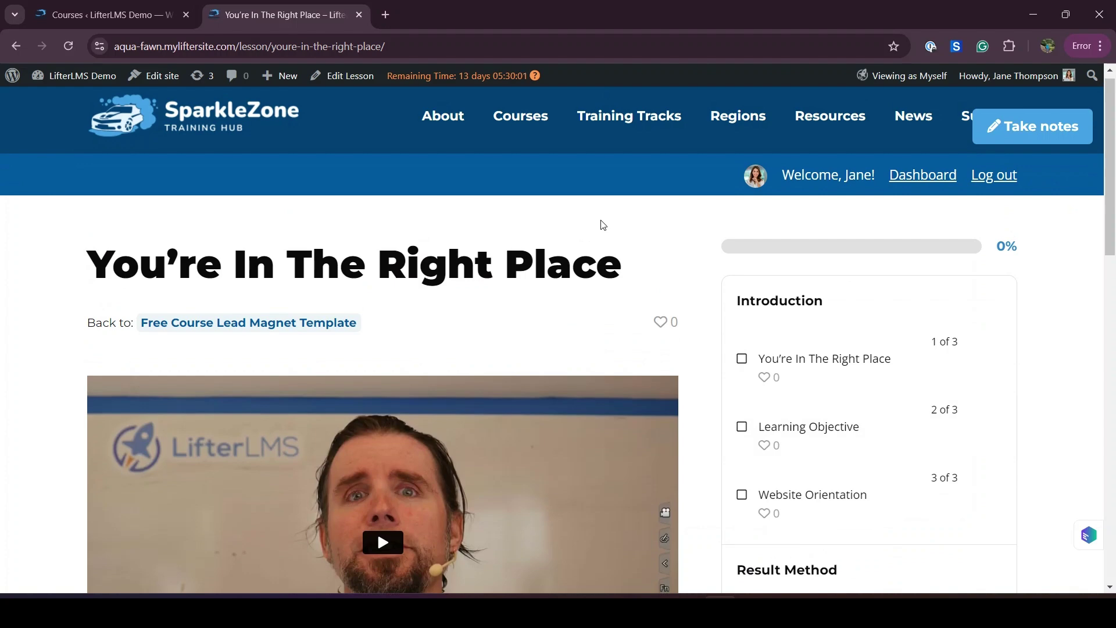
# Return to the course page and select its introduction text.
pyautogui.click(259, 324)
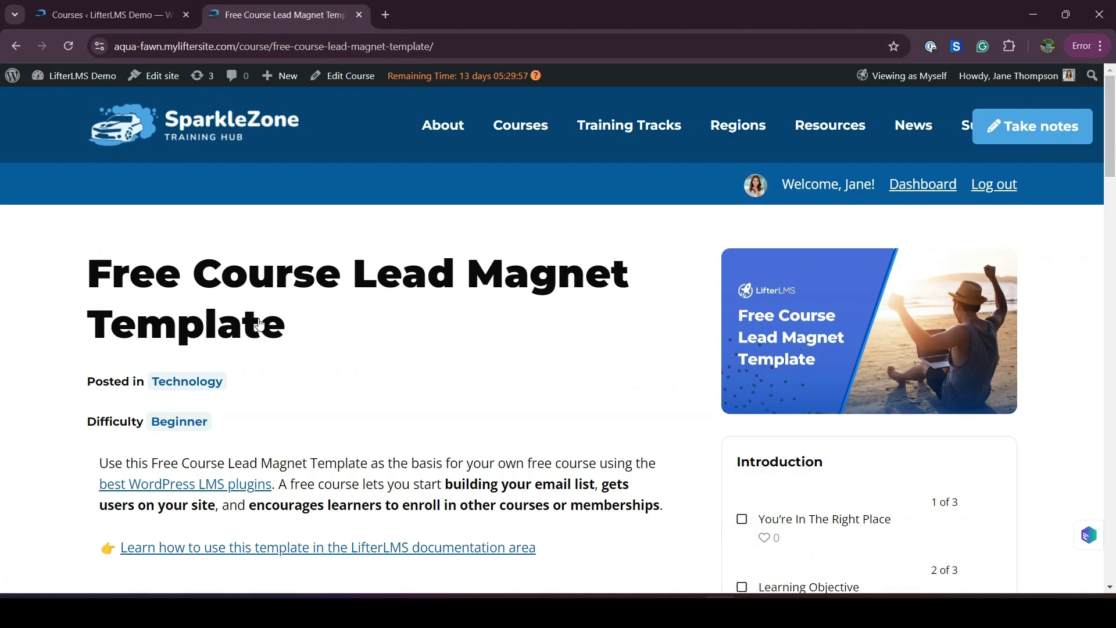
pyautogui.scroll(-3, 353, 413)
pyautogui.moveTo(93, 278); pyautogui.dragTo(521, 362)
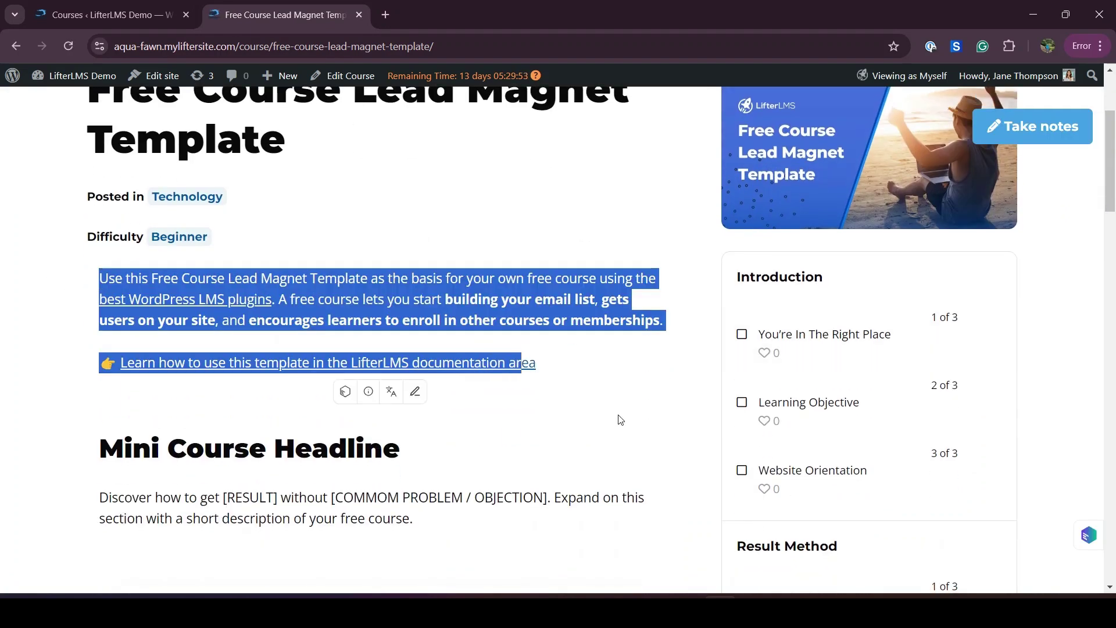
pyautogui.scroll(-5, 618, 418)
pyautogui.scroll(8, 546, 409)
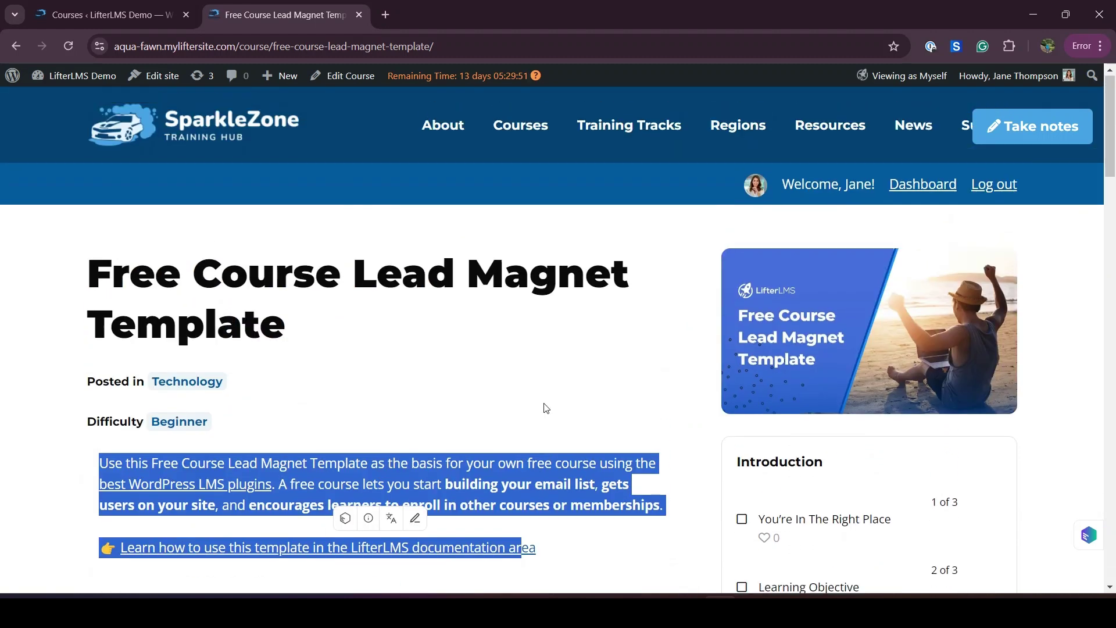
# Edit the course and expand its Free Instant Access plan.
pyautogui.click(339, 78)
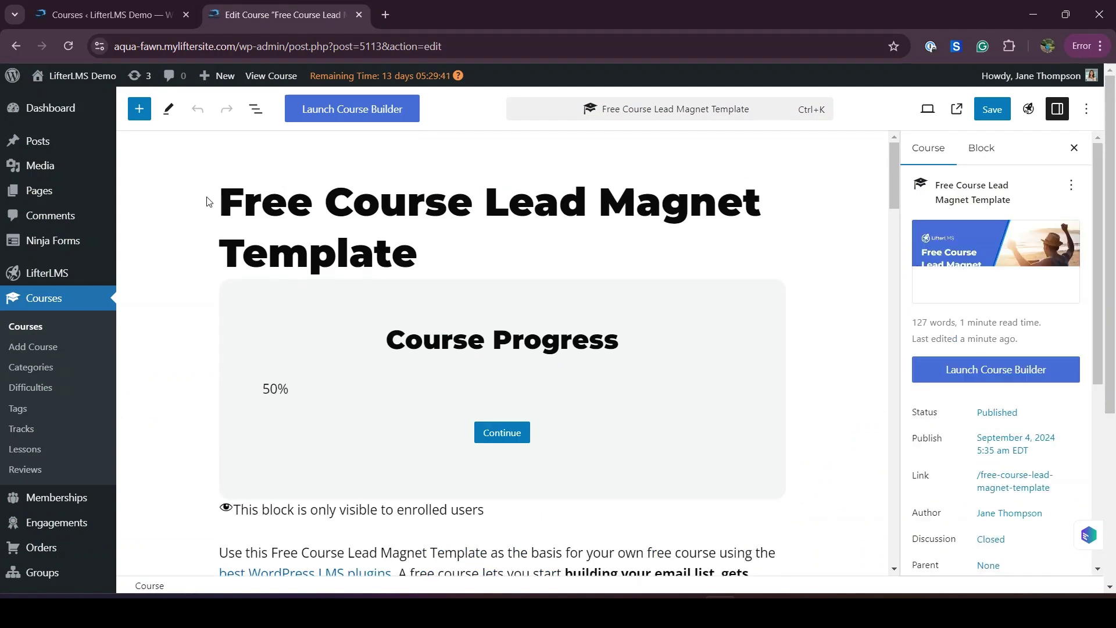
pyautogui.scroll(-3, 212, 406)
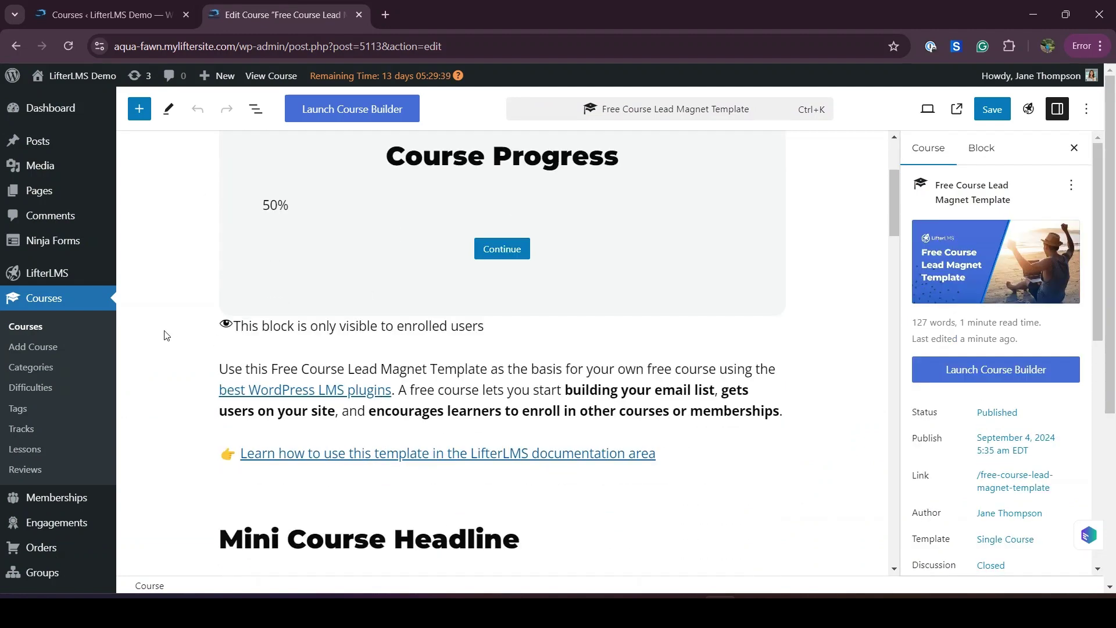
pyautogui.scroll(-5, 529, 444)
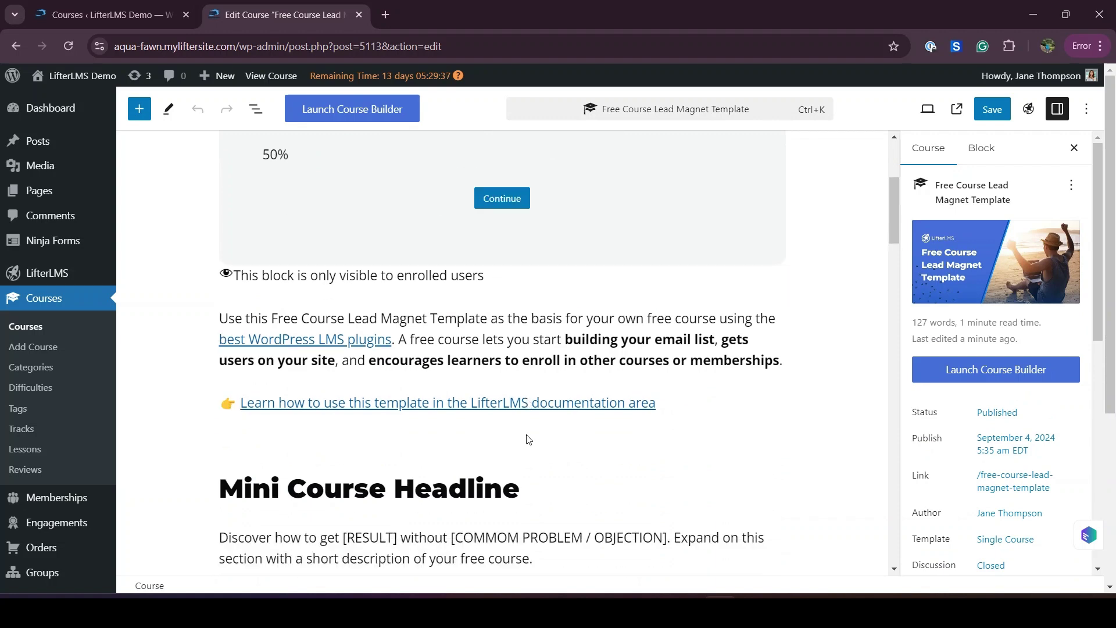
pyautogui.scroll(-20, 355, 420)
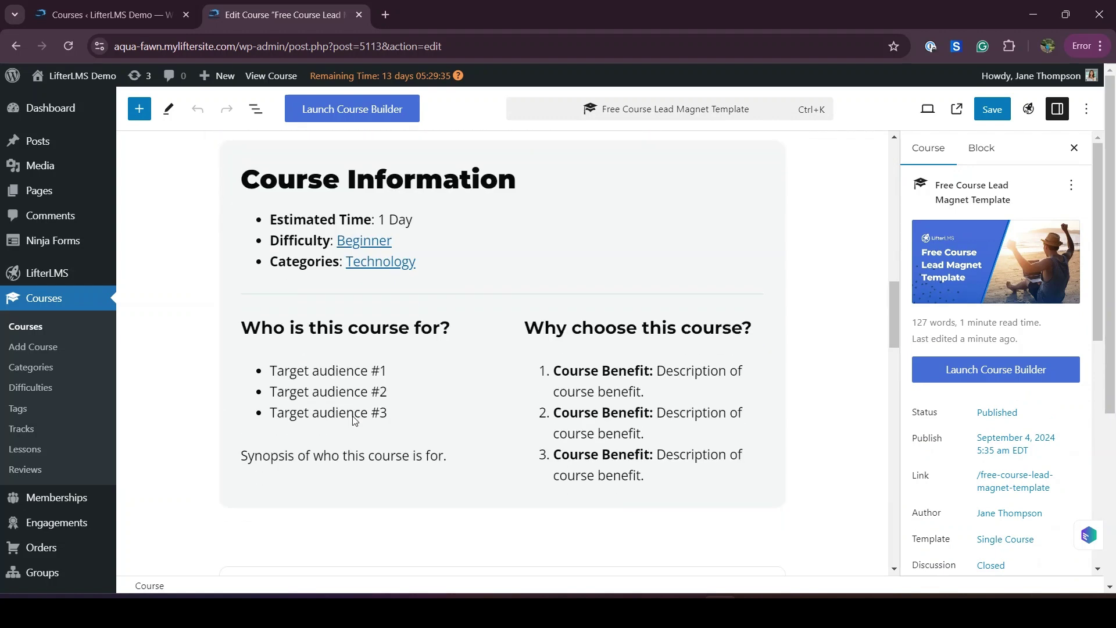
pyautogui.scroll(5, 355, 419)
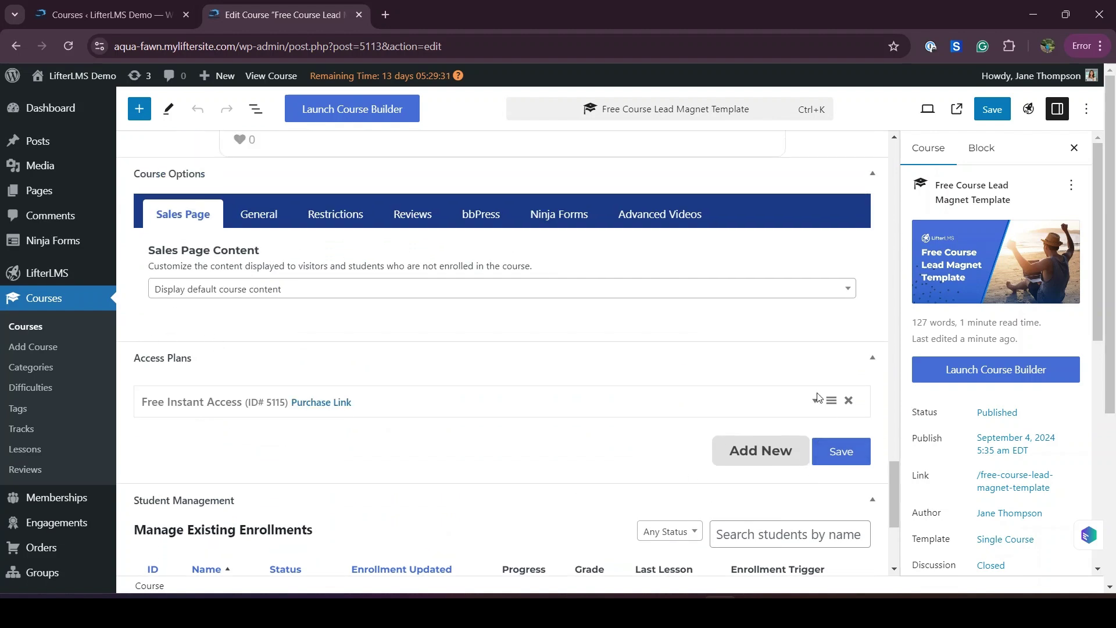
pyautogui.click(815, 404)
# Retitle the plan to Instant Access and save the plan and course.
pyautogui.scroll(-2, 562, 317)
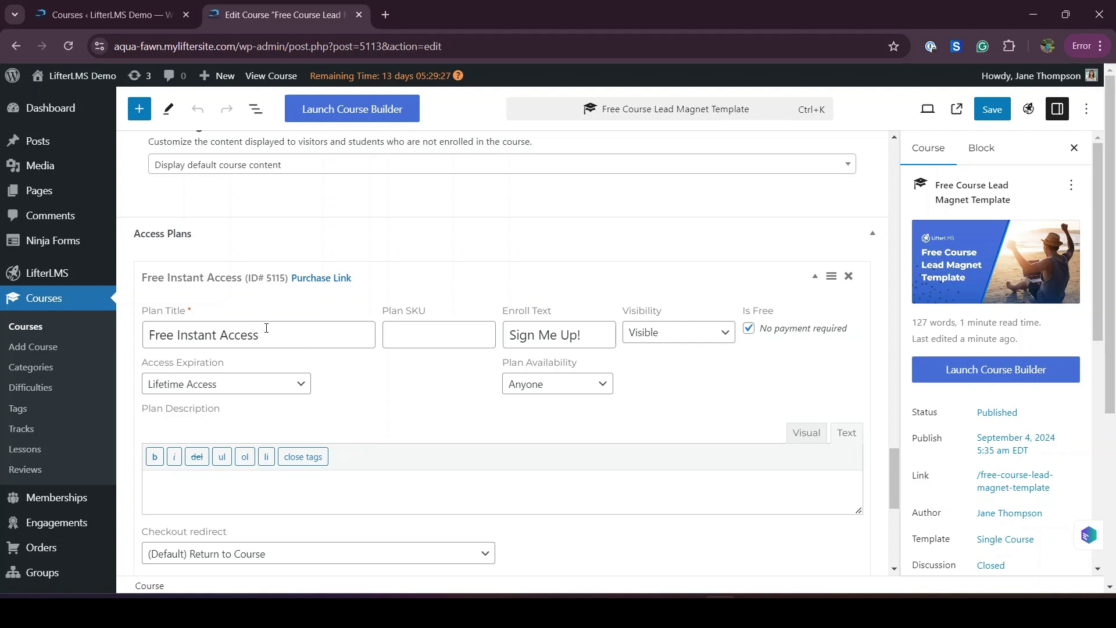
pyautogui.click(180, 336)
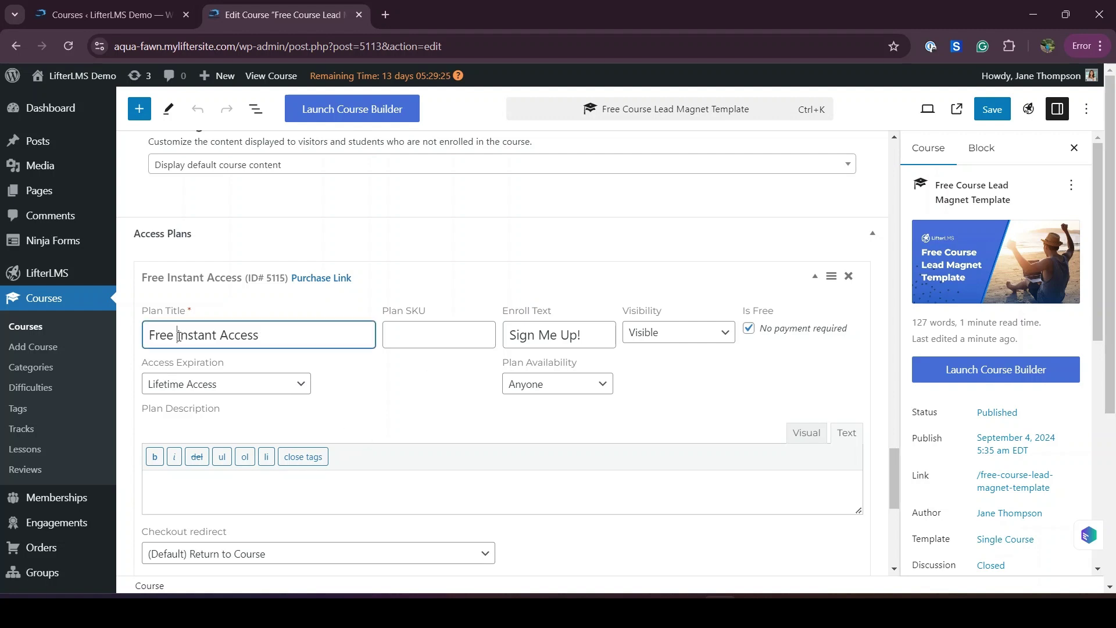
pyautogui.press('BackSpace')
pyautogui.press('BackSpace')
pyautogui.press('BackSpace')
pyautogui.press('BackSpace')
pyautogui.press('BackSpace')
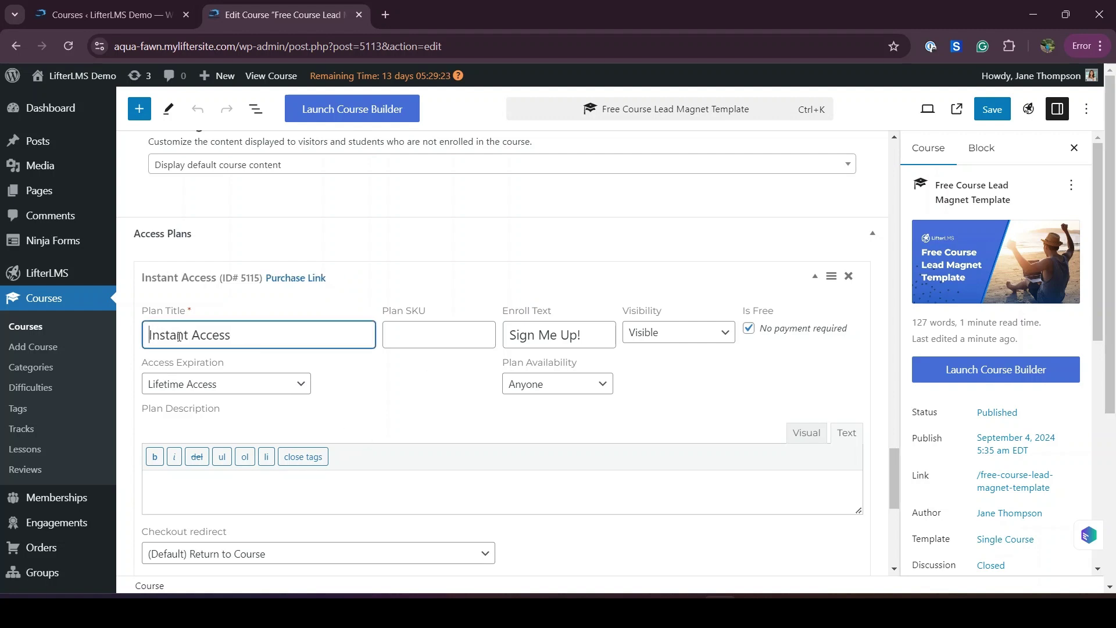
pyautogui.scroll(-3, 438, 408)
pyautogui.click(841, 473)
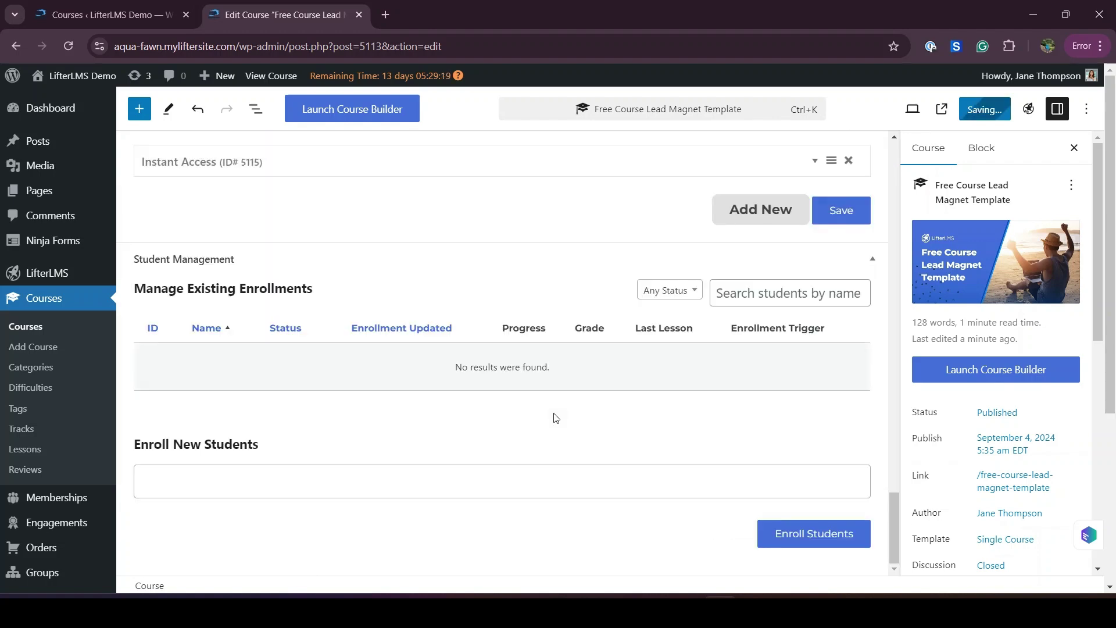
pyautogui.scroll(3, 664, 249)
pyautogui.moveTo(975, 228)
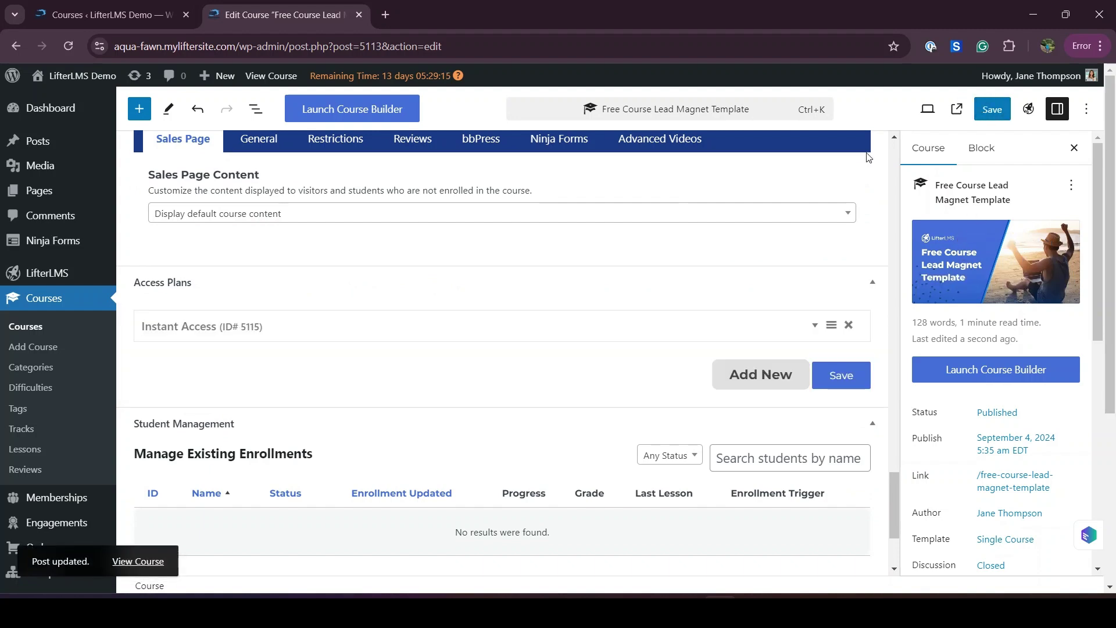
# Leave the edit page for the Course Builder and show the You're In The Right Place lesson settings.
pyautogui.click(999, 371)
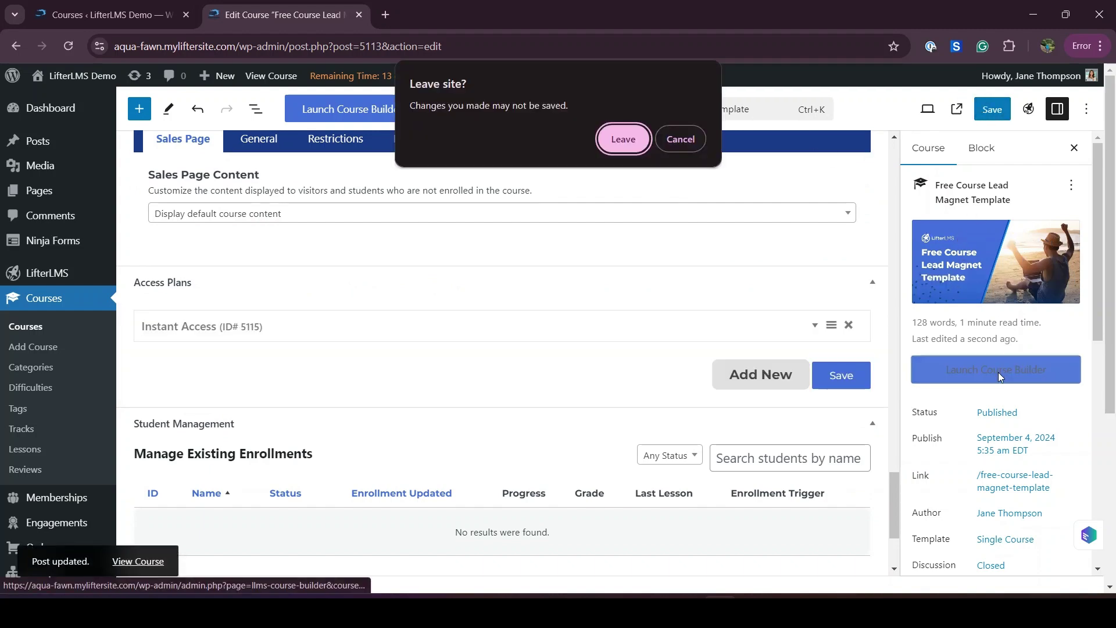
pyautogui.click(624, 143)
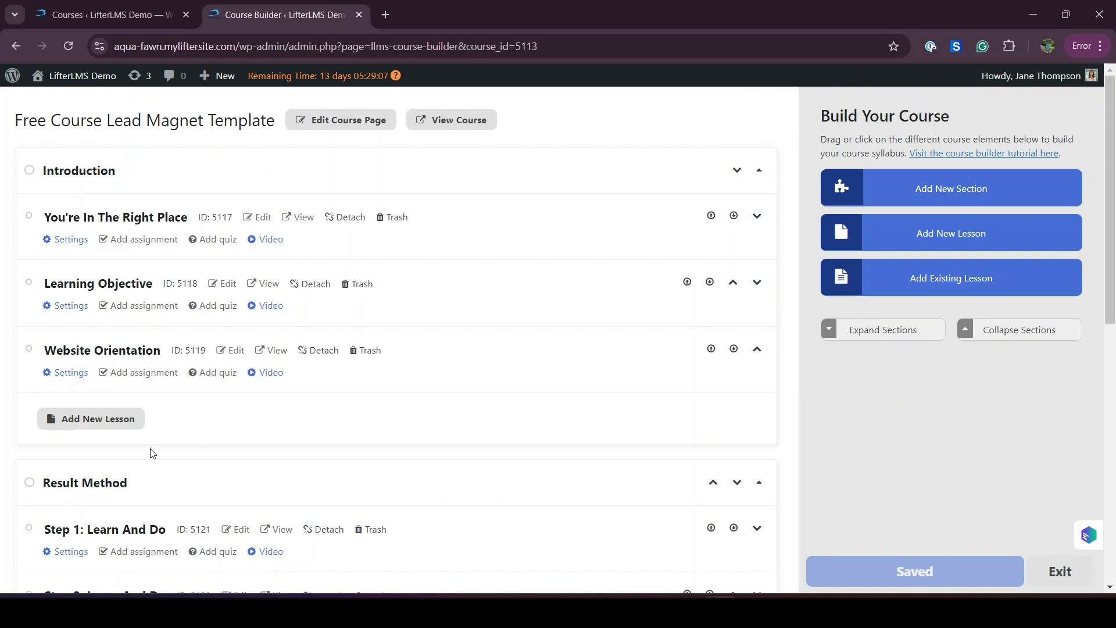
pyautogui.scroll(-2, 149, 453)
pyautogui.scroll(-3, 140, 408)
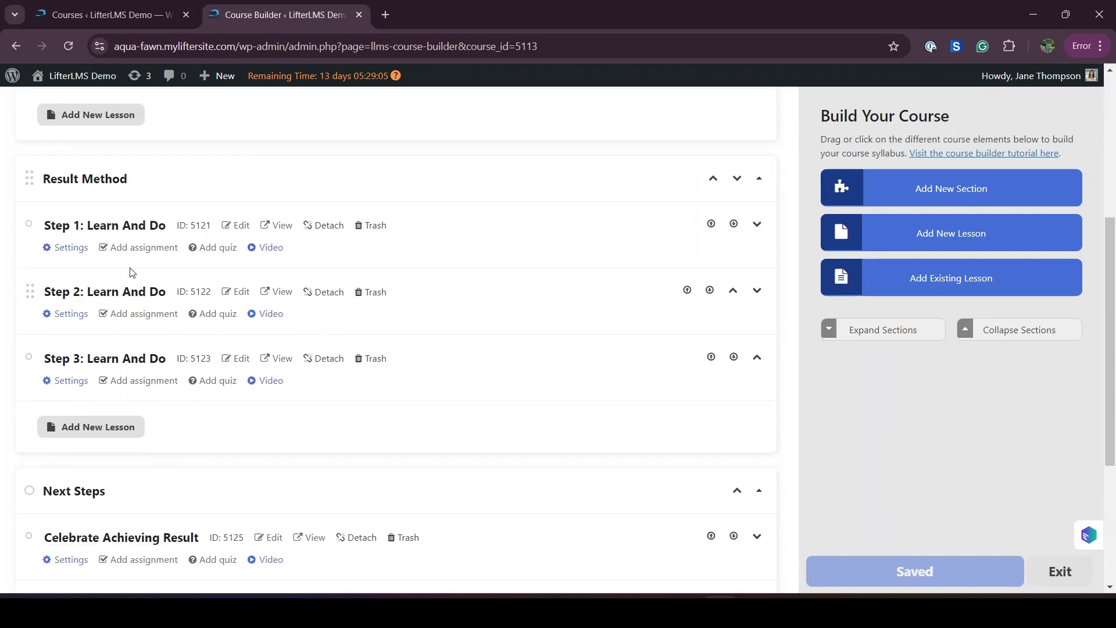
pyautogui.scroll(5, 192, 404)
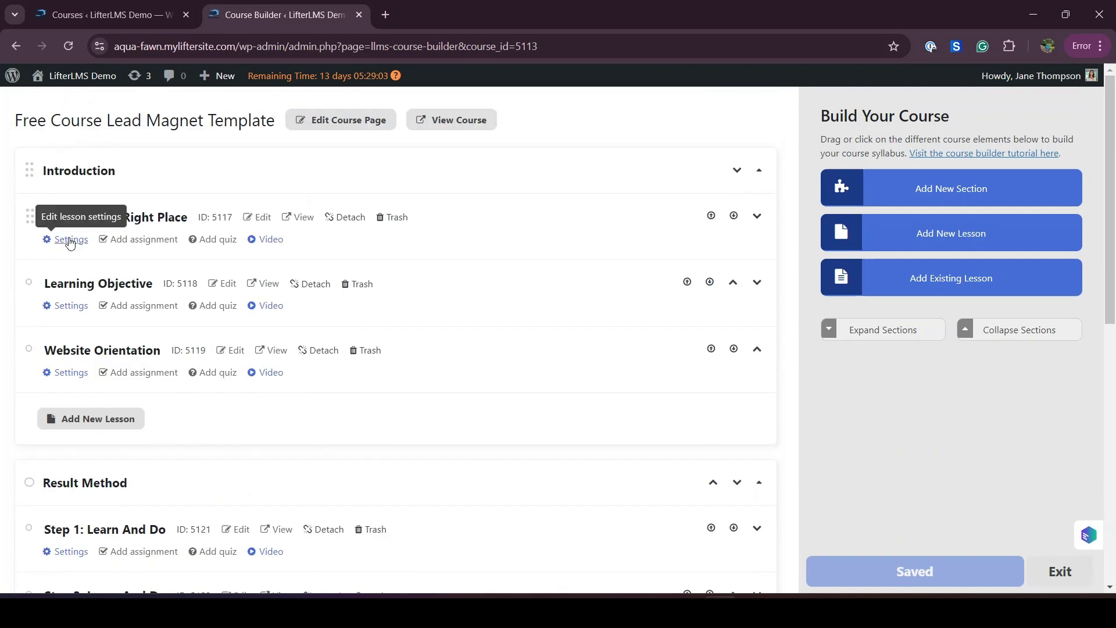
pyautogui.click(66, 239)
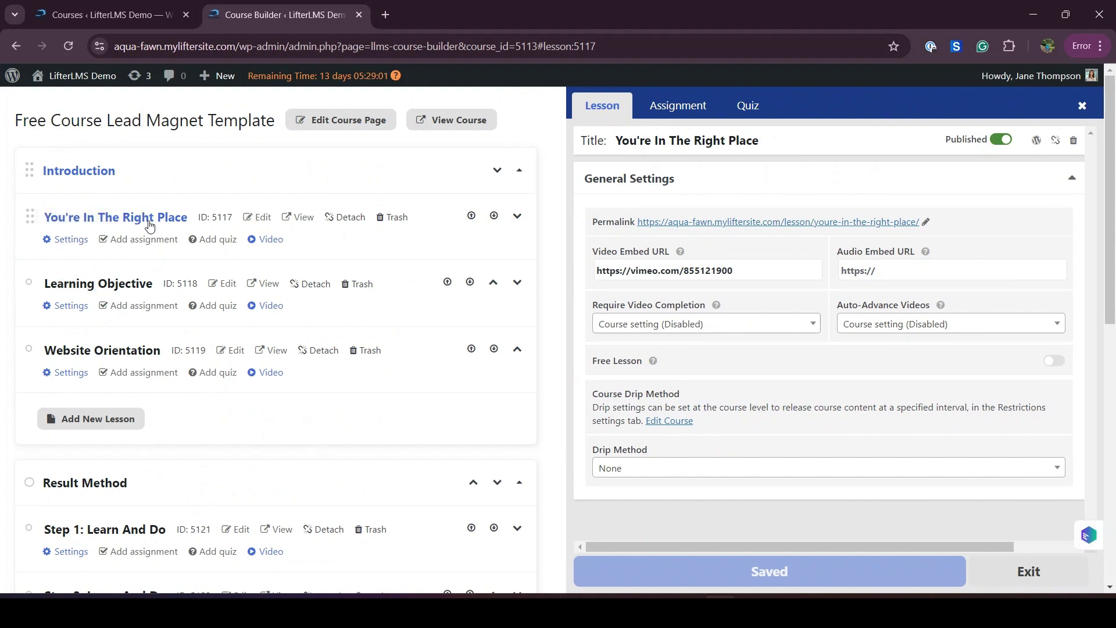
pyautogui.scroll(-2, 751, 467)
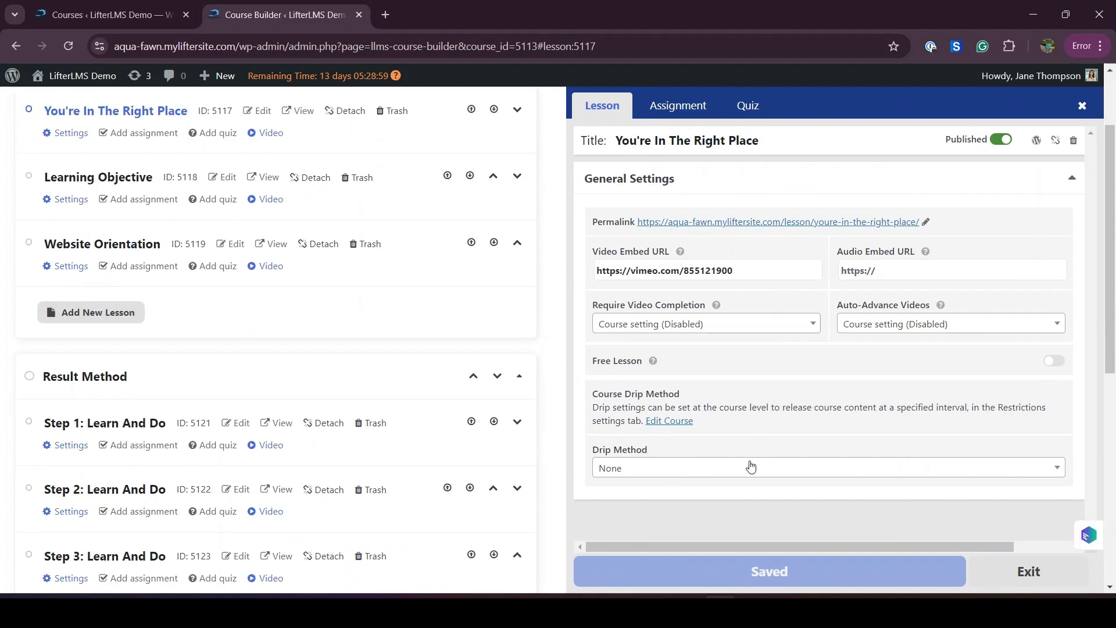
pyautogui.scroll(2, 419, 321)
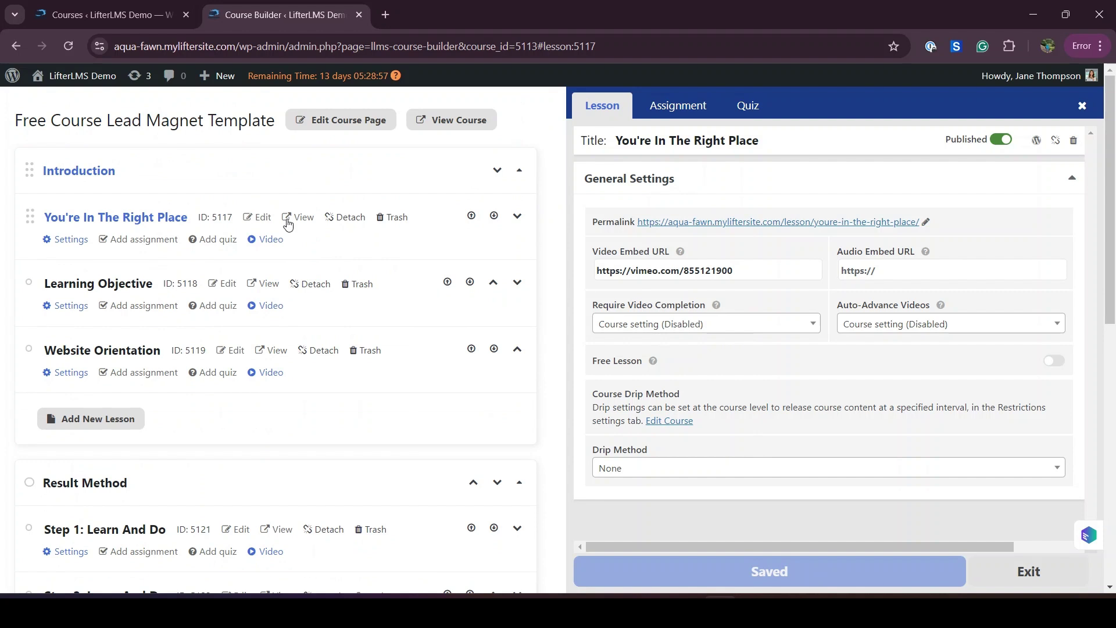
# Add a paragraph 'Here is your assignment' below the lesson title and save the lesson.
pyautogui.click(263, 218)
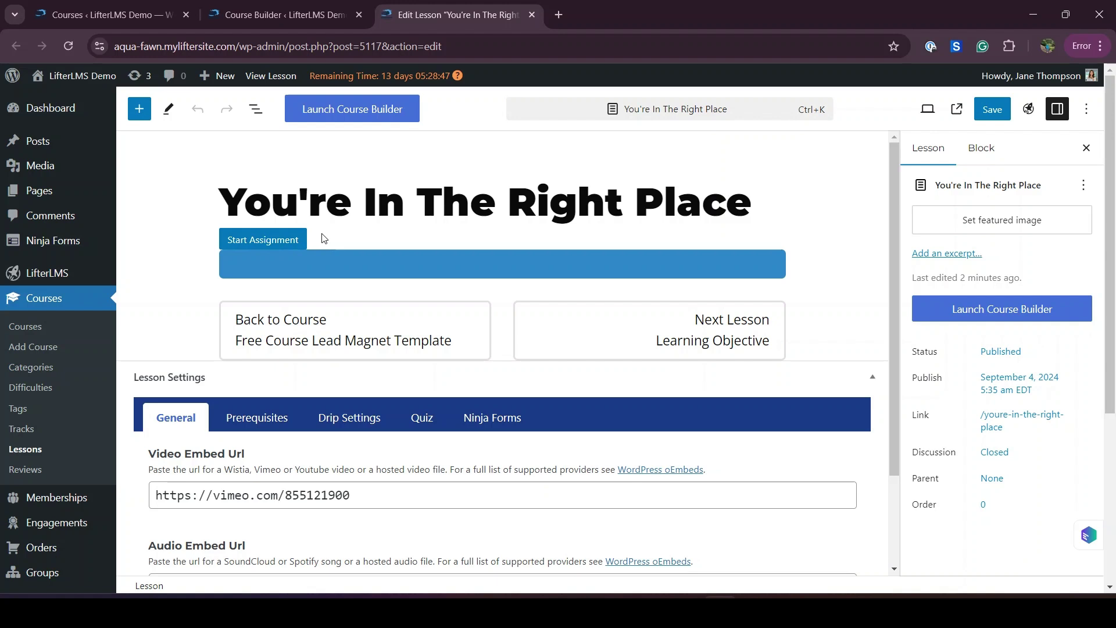
pyautogui.click(761, 200)
pyautogui.press('Return')
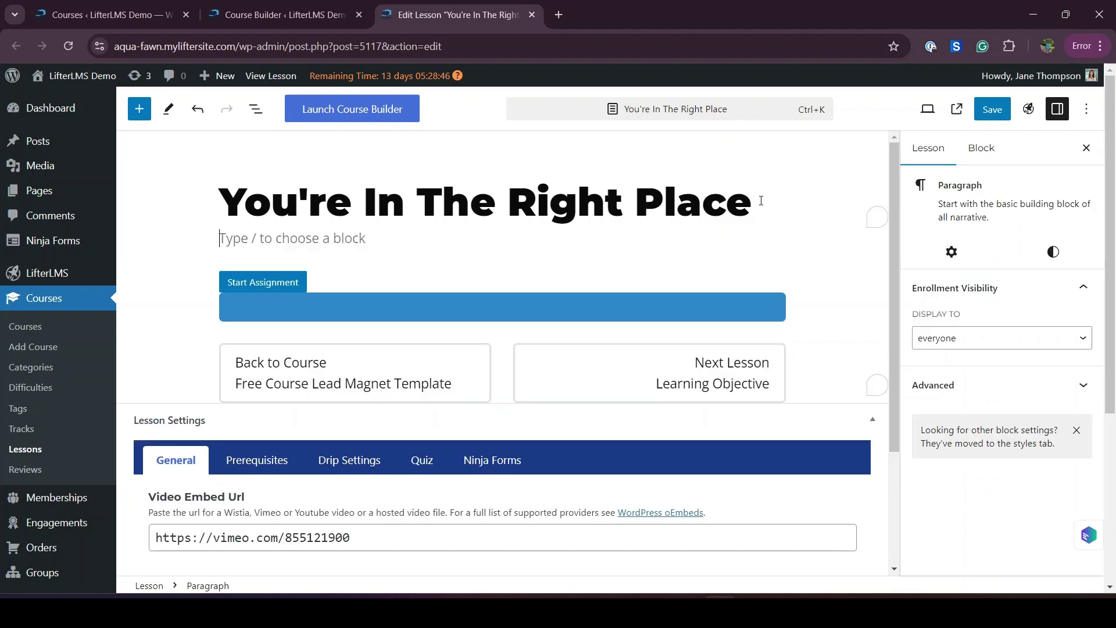
pyautogui.write('Here i')
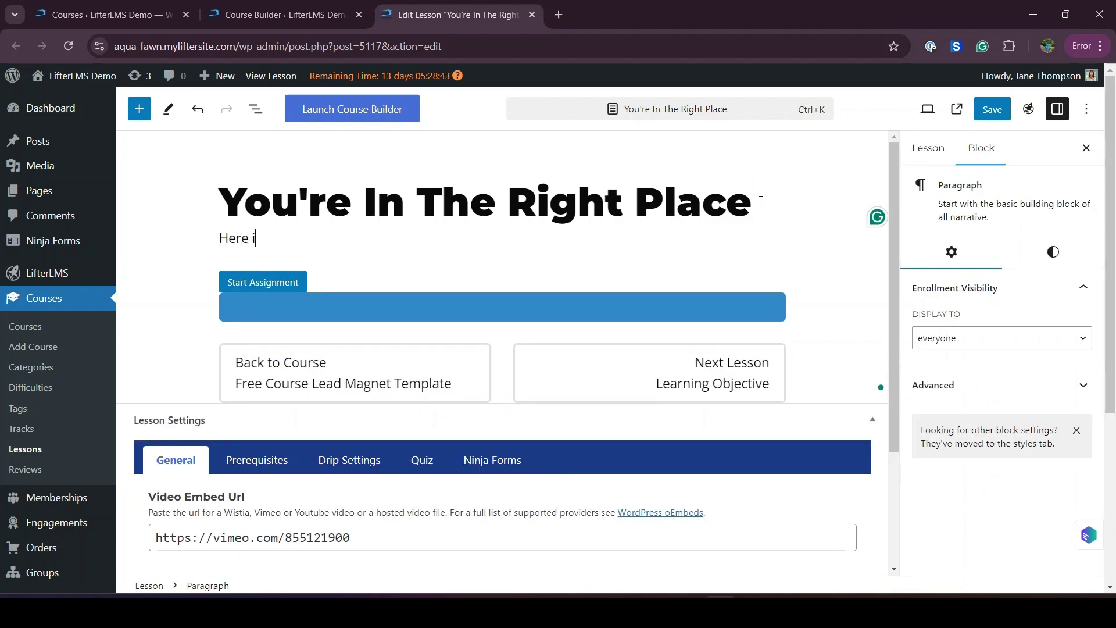
pyautogui.write('s your assi')
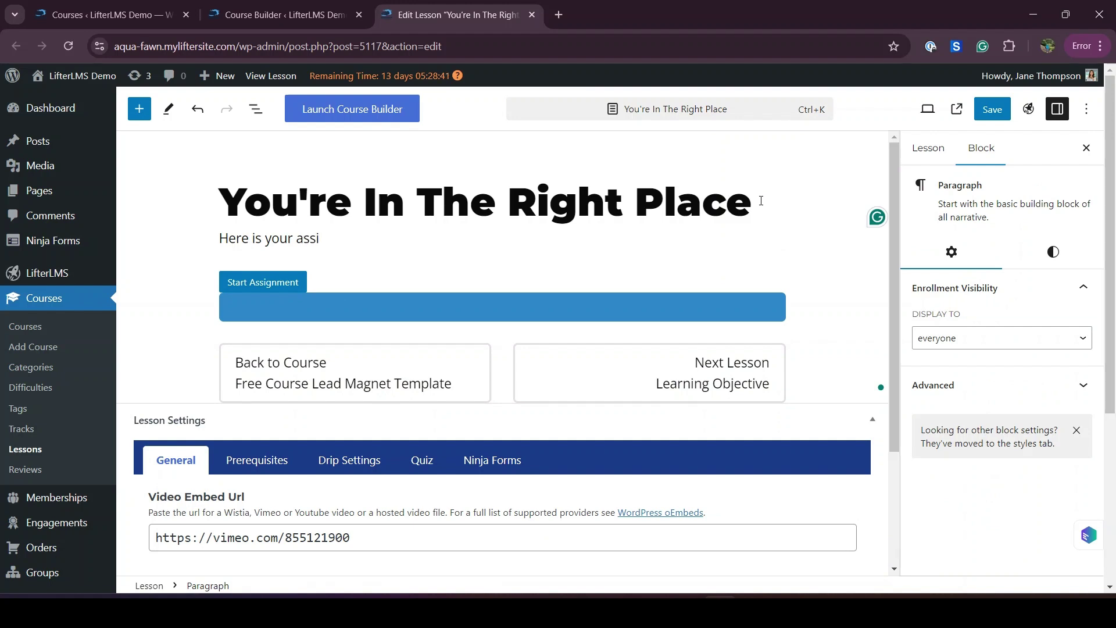
pyautogui.write('gnment')
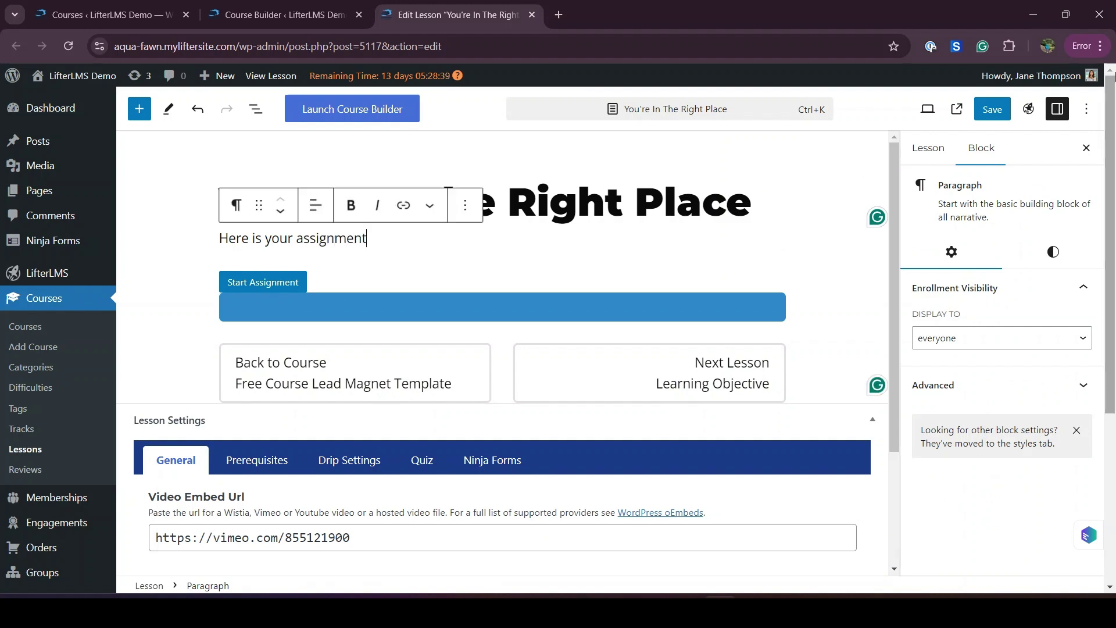
pyautogui.click(998, 113)
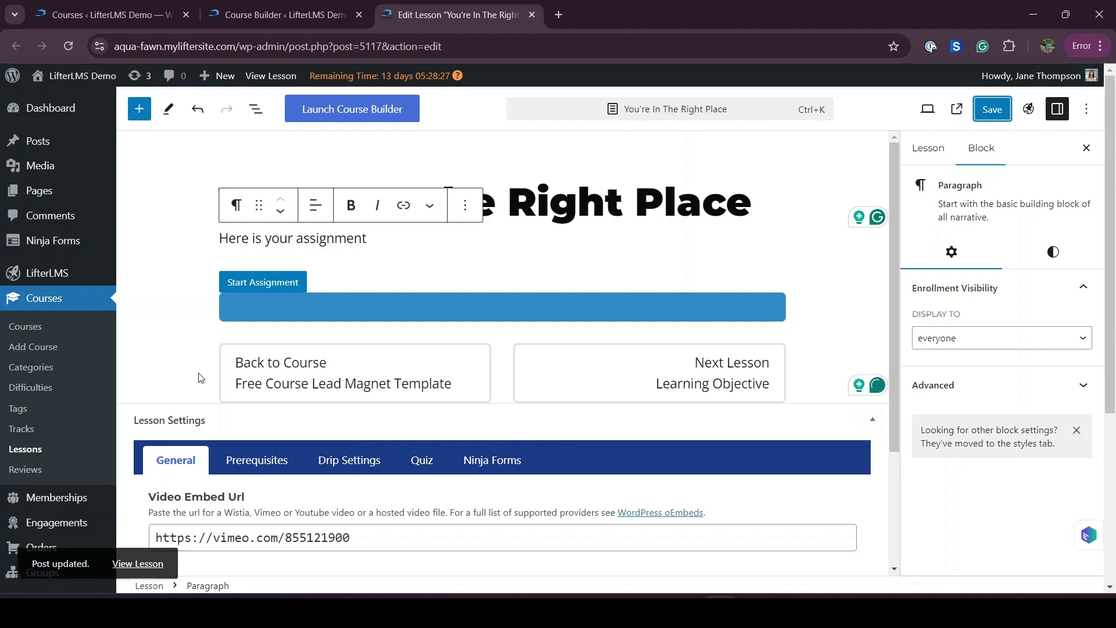
# Preview the live You're In The Right Place lesson in a new tab, then return to the editor.
pyautogui.rightClick(139, 564)
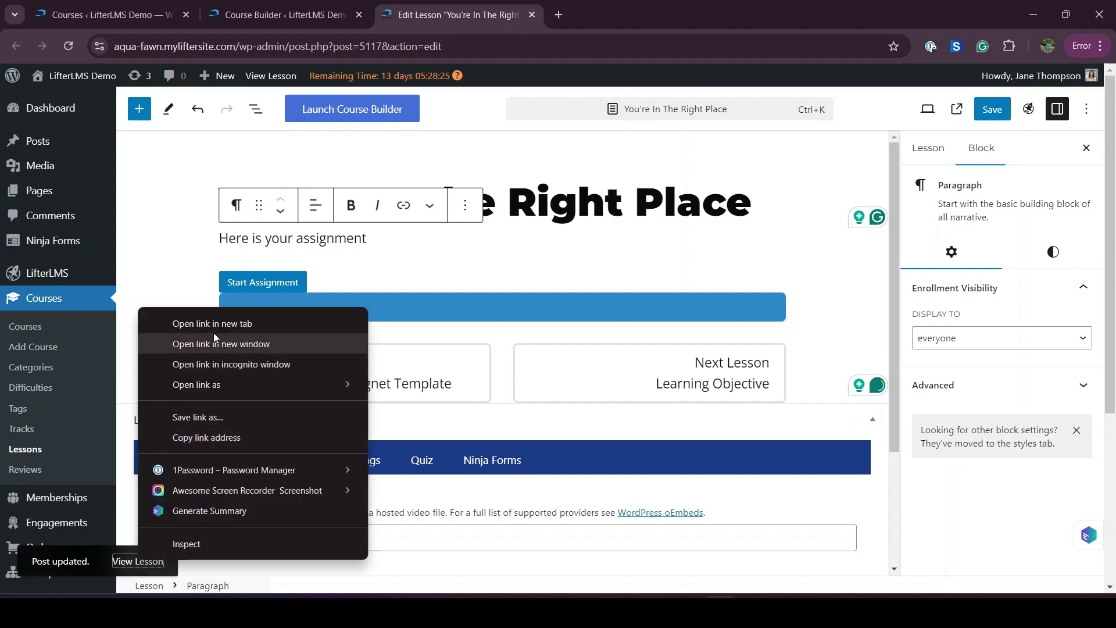
pyautogui.click(214, 323)
pyautogui.click(623, 7)
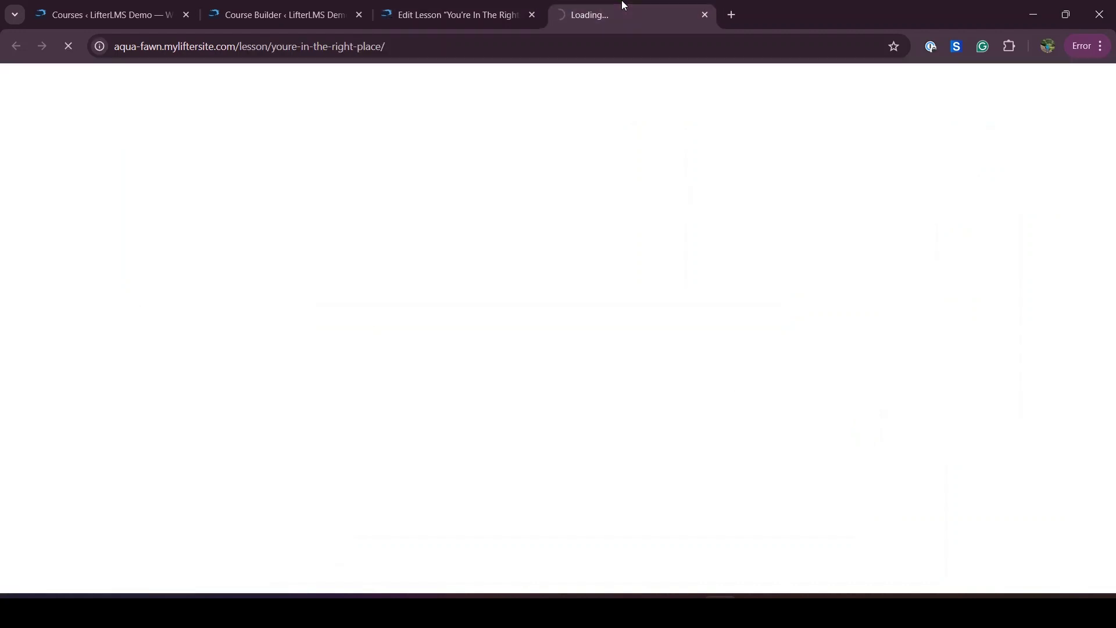
pyautogui.scroll(-3, 443, 396)
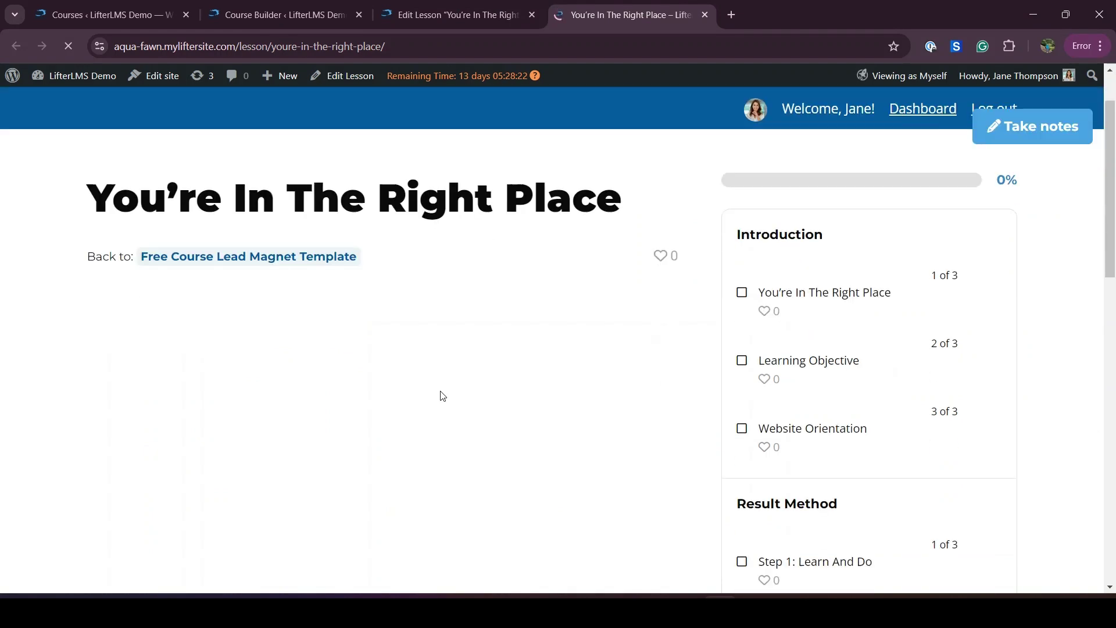
pyautogui.scroll(-3, 441, 391)
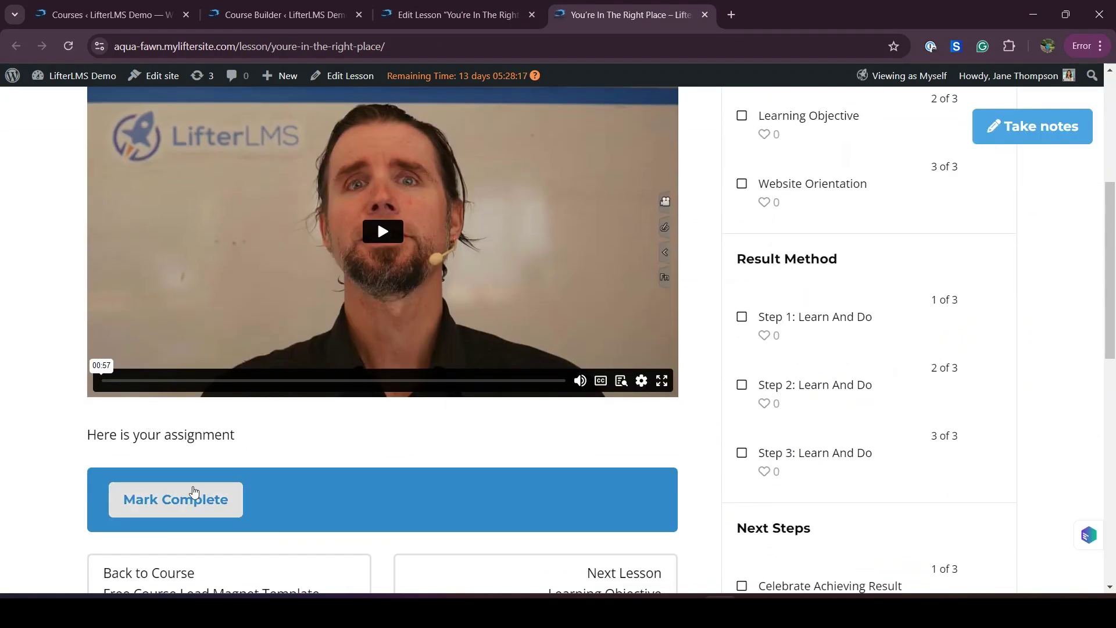
pyautogui.scroll(2, 323, 327)
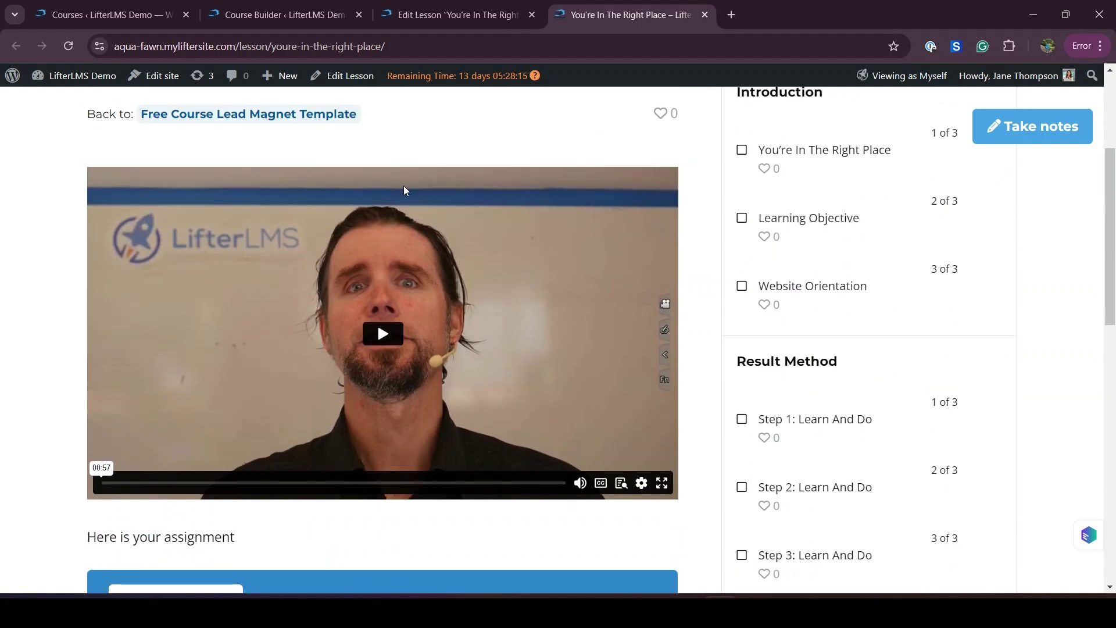
pyautogui.click(473, 1)
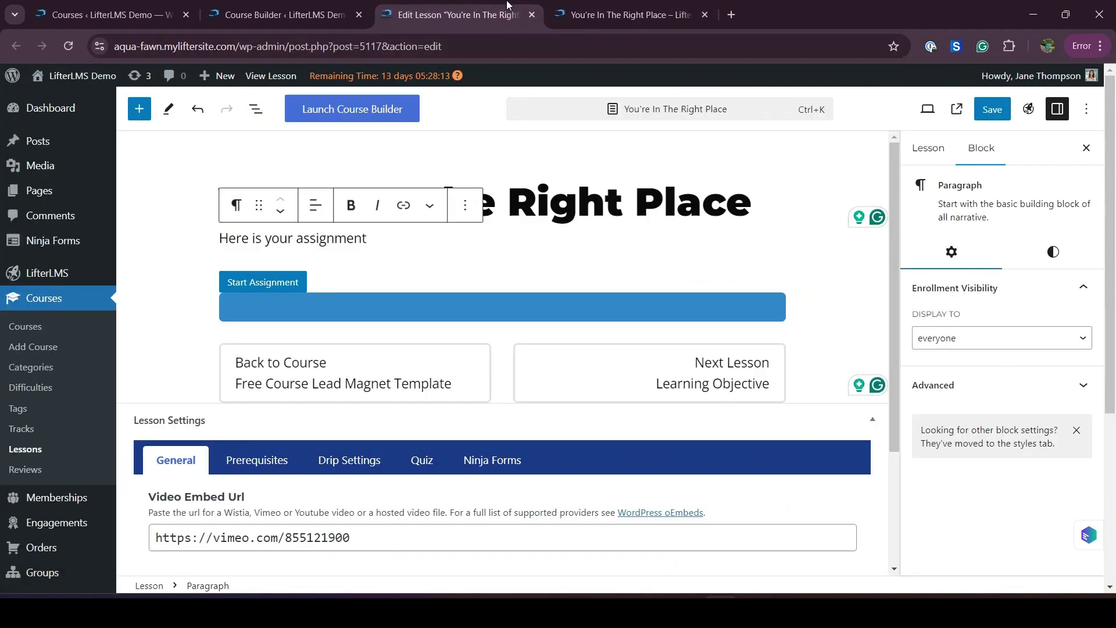
# In the Course Builder, show the Website Orientation lesson's Quiz tab, which has no quiz yet.
pyautogui.click(279, 14)
pyautogui.scroll(-1, 324, 412)
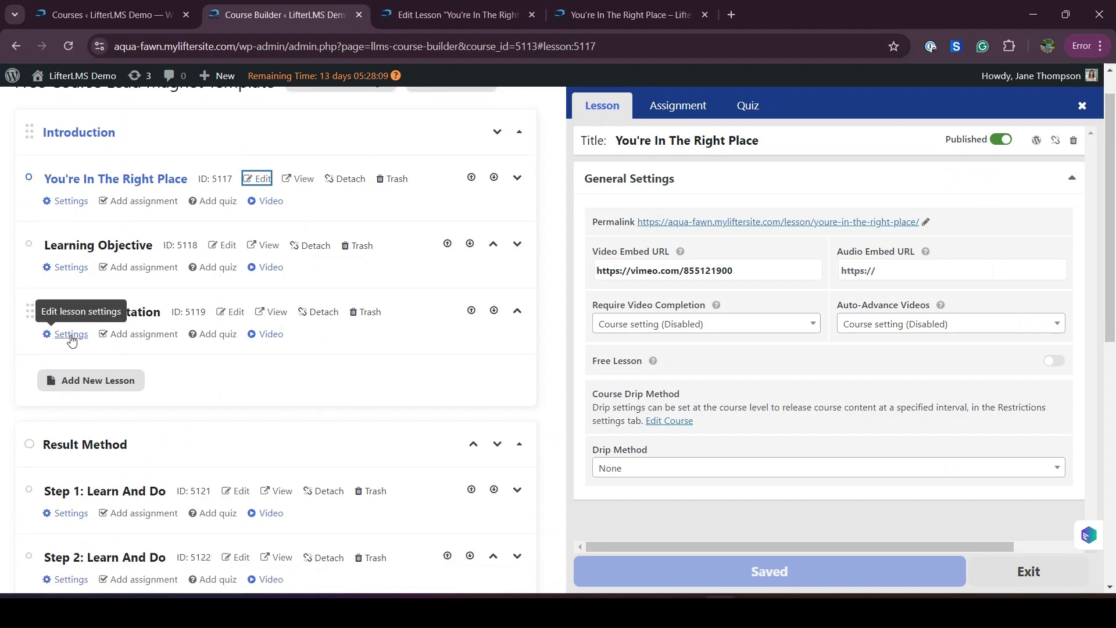
pyautogui.click(70, 335)
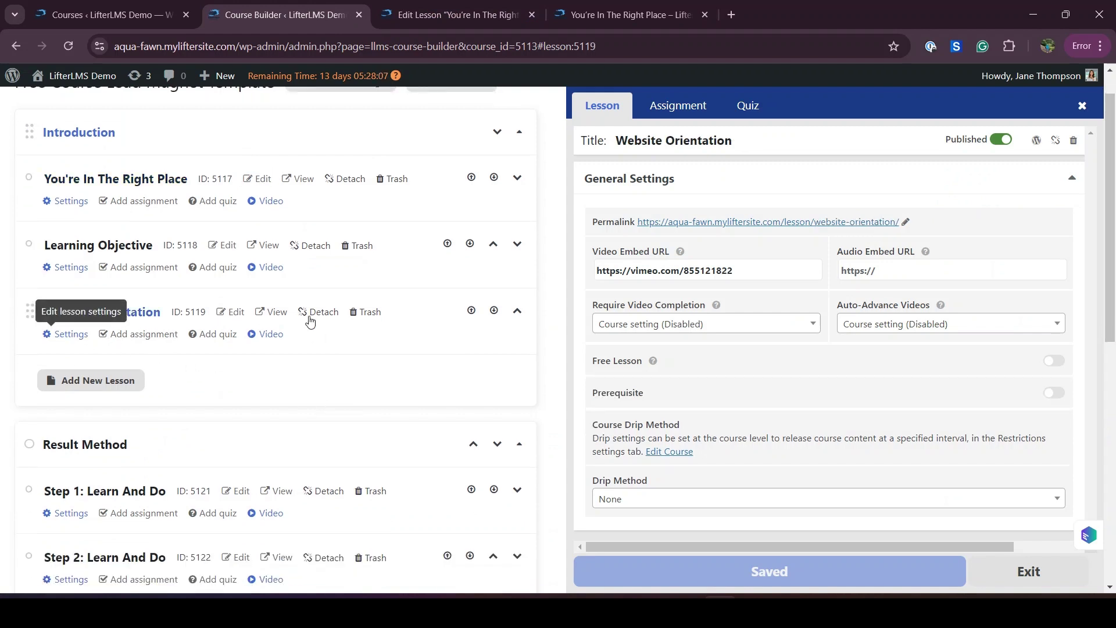
pyautogui.scroll(-3, 362, 357)
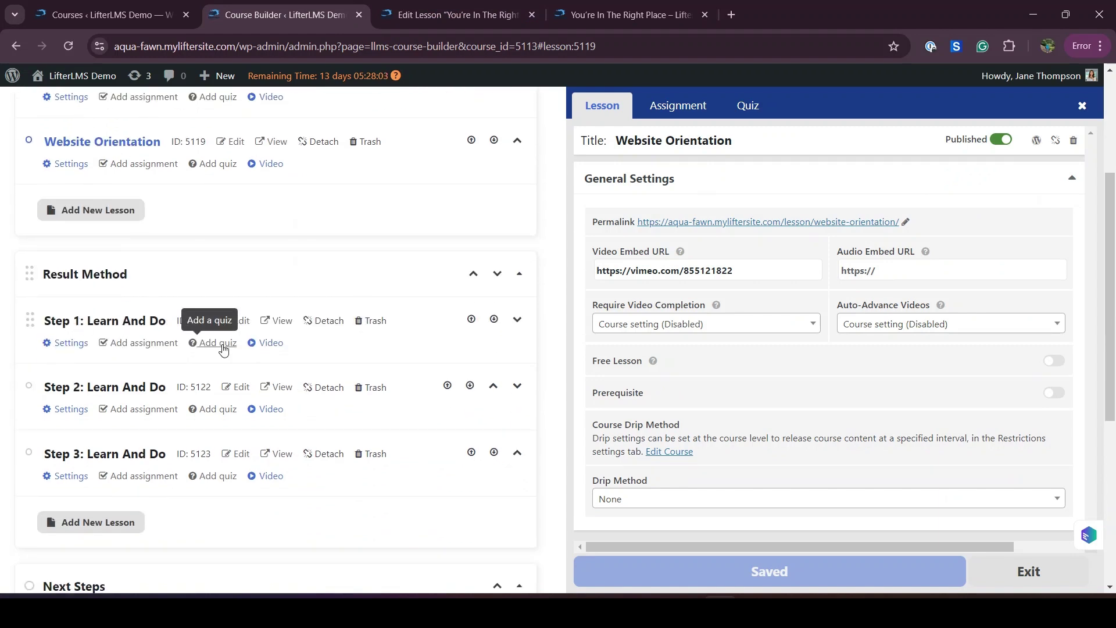
pyautogui.click(221, 345)
pyautogui.scroll(-1, 226, 360)
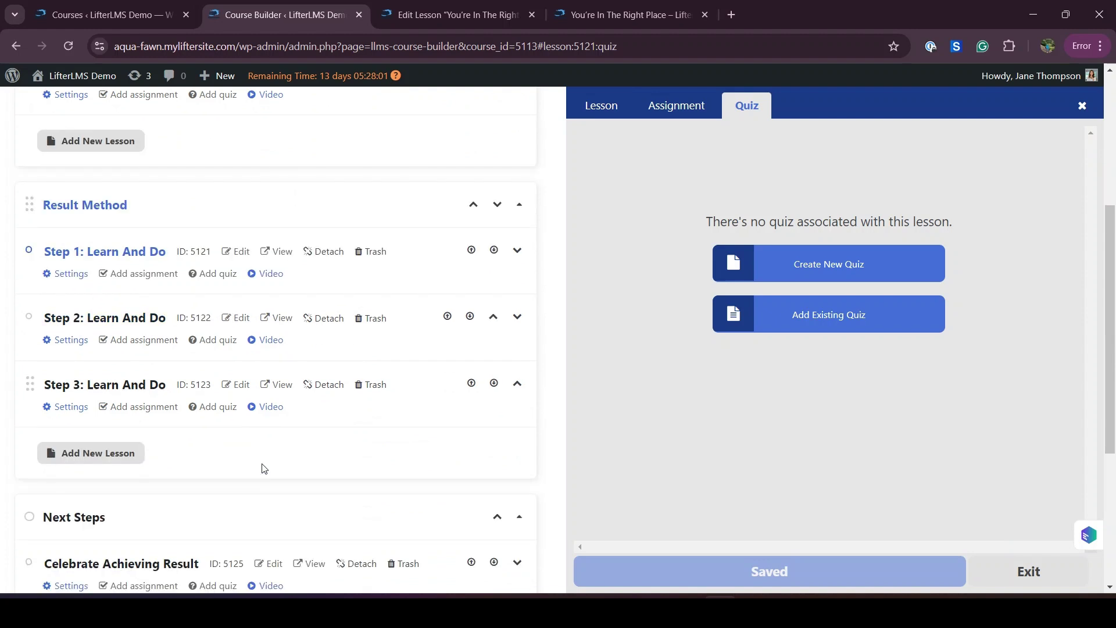
pyautogui.click(148, 331)
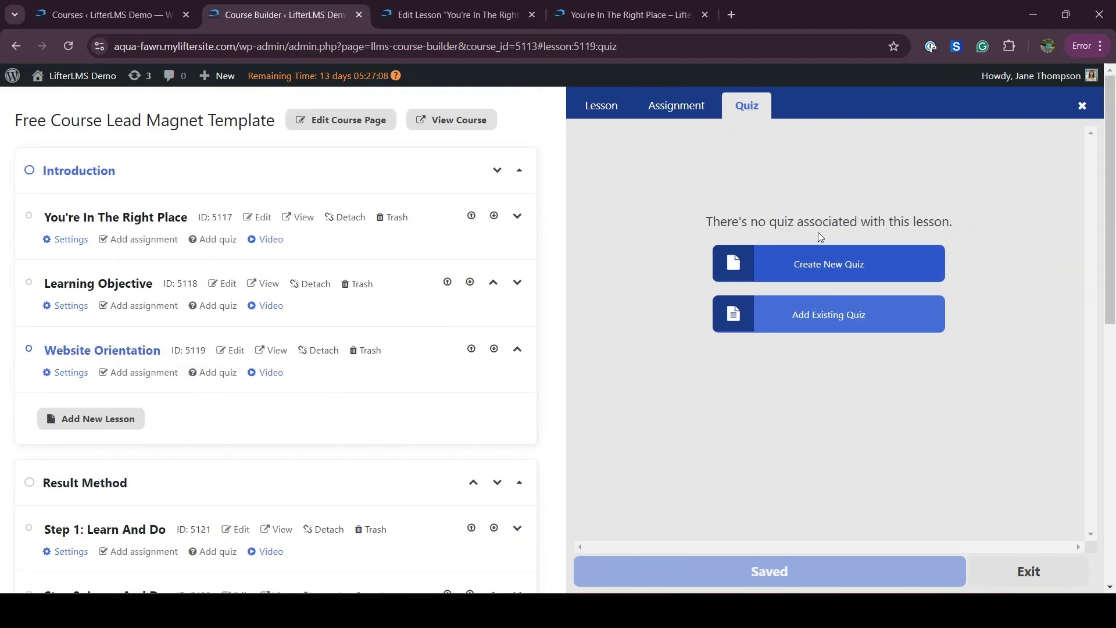
# Create a new quiz with a multiple-choice question 'What is 1+1=?'.
pyautogui.click(826, 259)
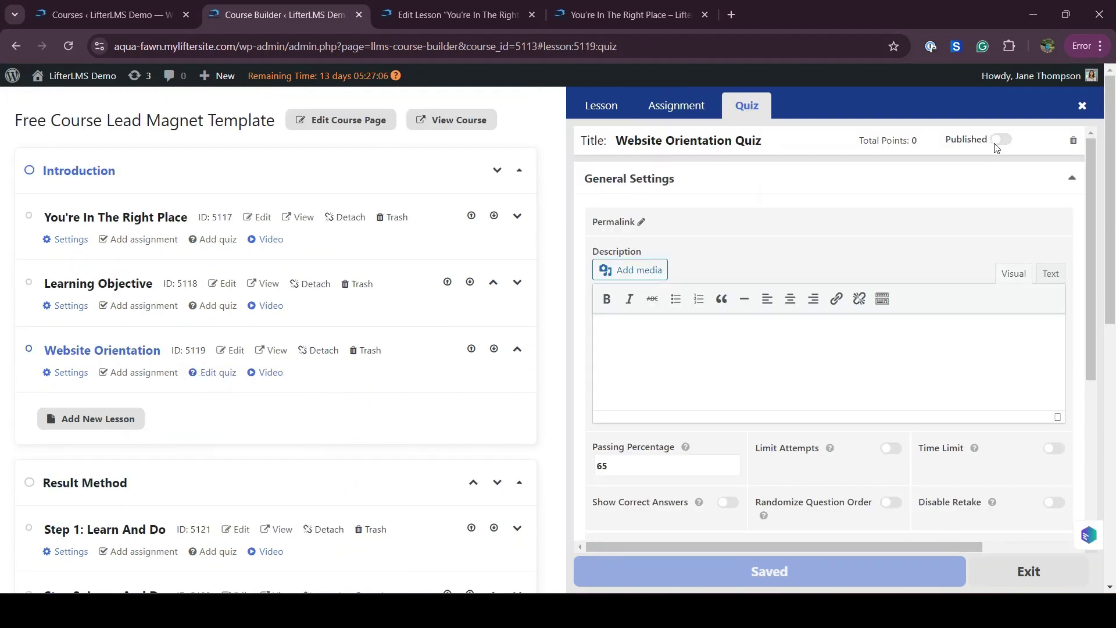
pyautogui.scroll(-4, 947, 259)
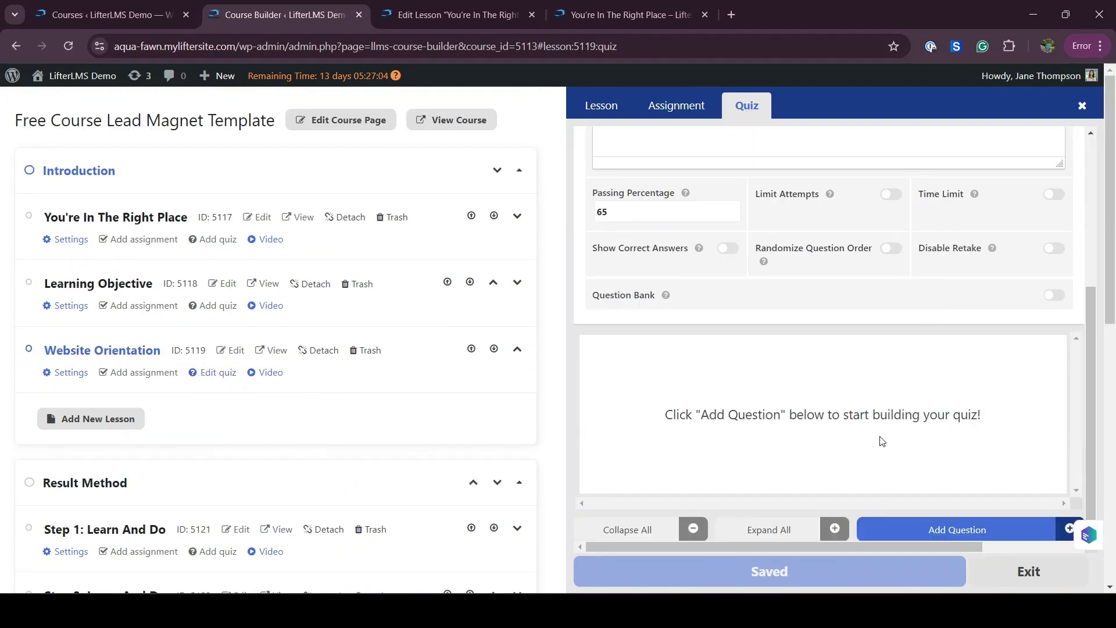
pyautogui.click(933, 529)
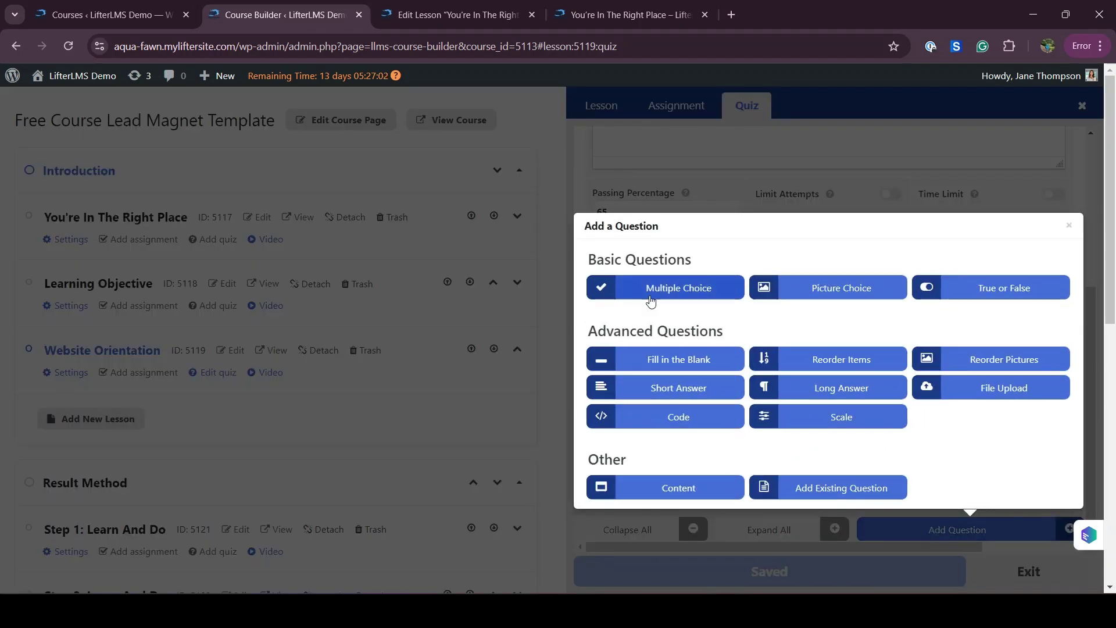
pyautogui.click(651, 301)
pyautogui.click(686, 354)
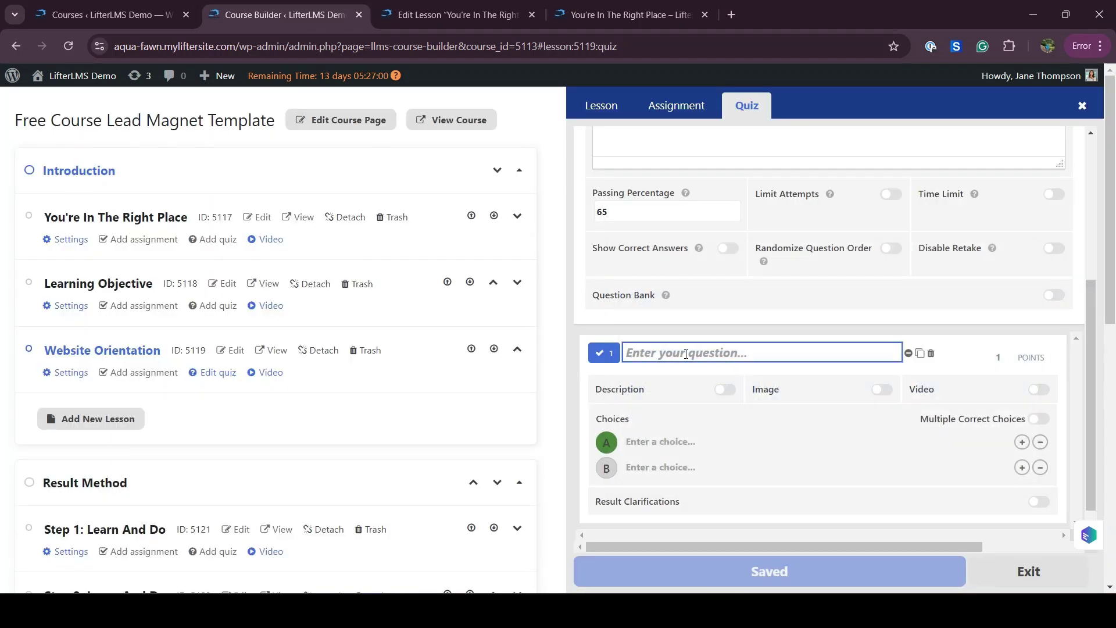
pyautogui.write('What is')
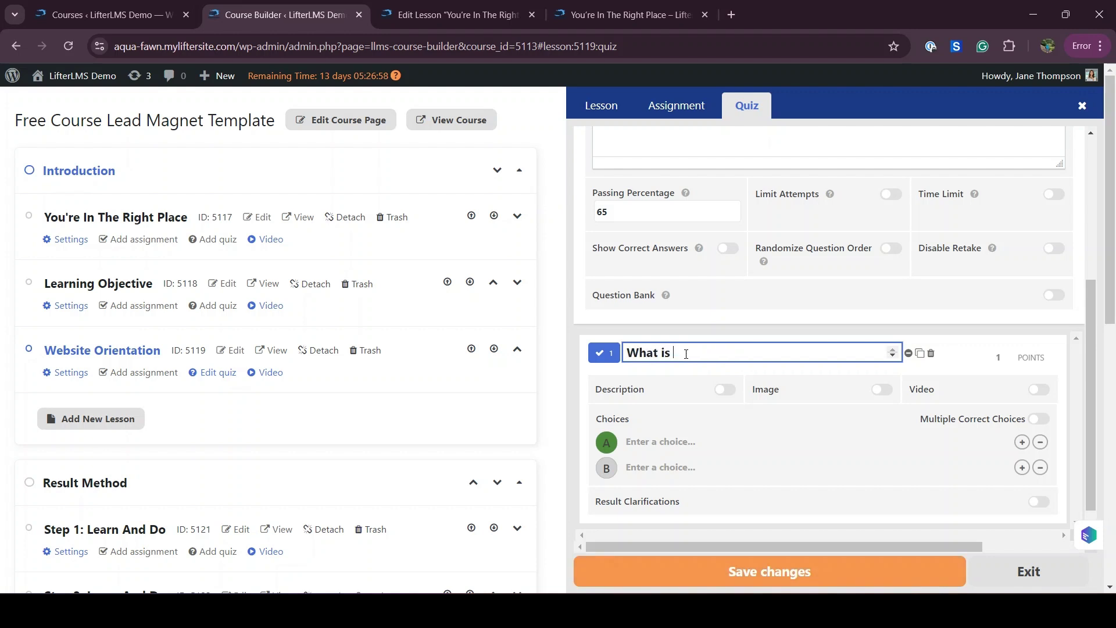
pyautogui.write(' 1+1')
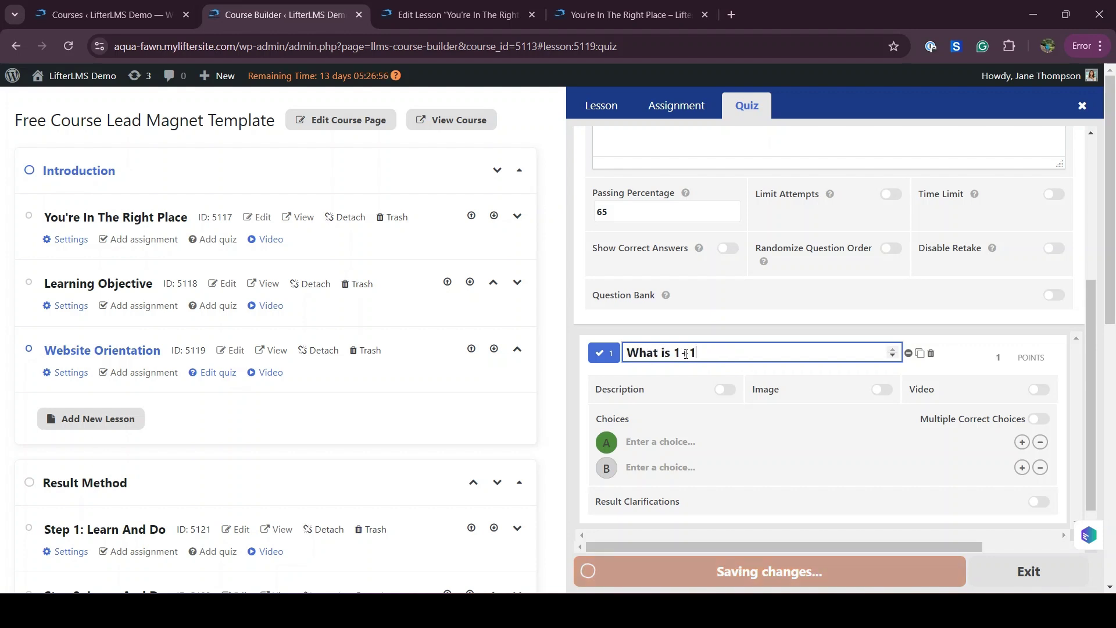
pyautogui.write('=?')
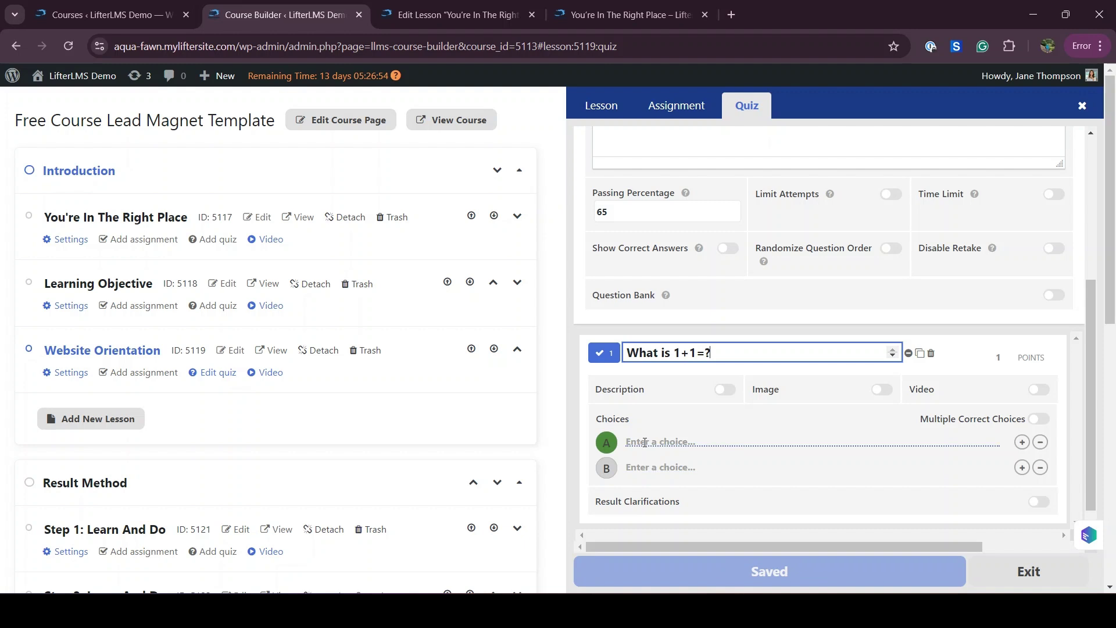
# Give the question choices 2 and 1 worth 2 points, save, and publish the quiz.
pyautogui.click(645, 442)
pyautogui.write('2')
pyautogui.click(651, 469)
pyautogui.write('1')
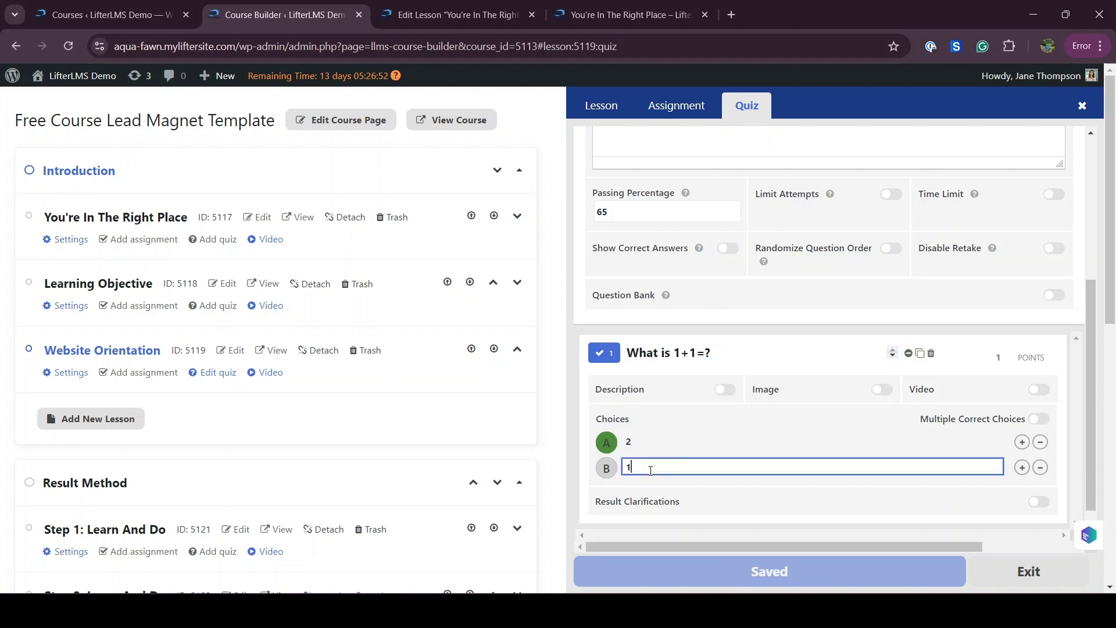
pyautogui.click(1007, 352)
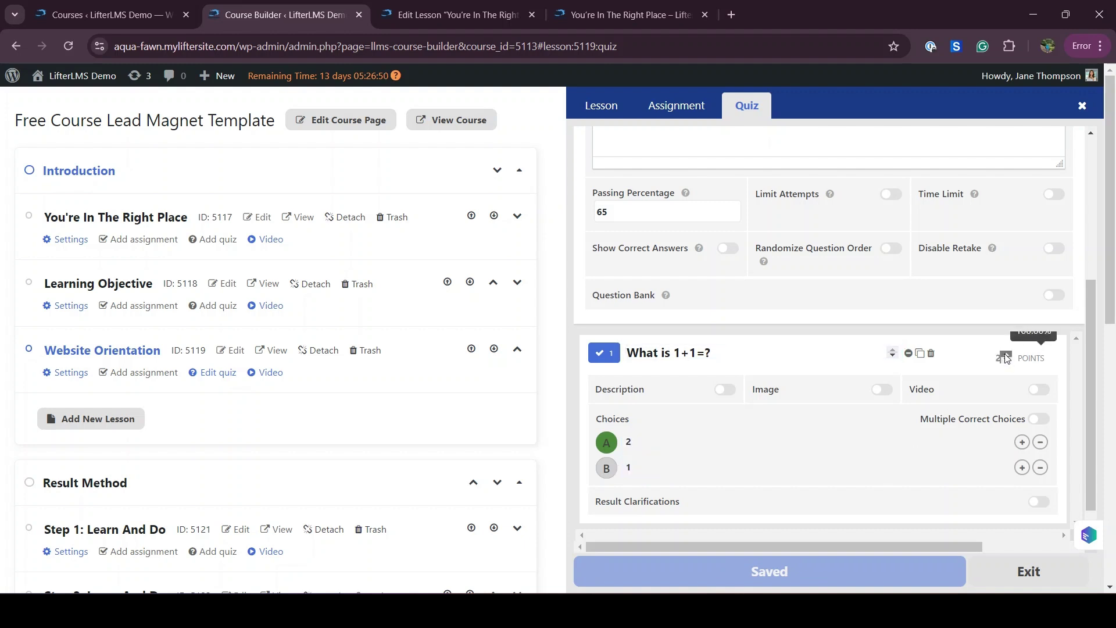
pyautogui.scroll(-1, 964, 515)
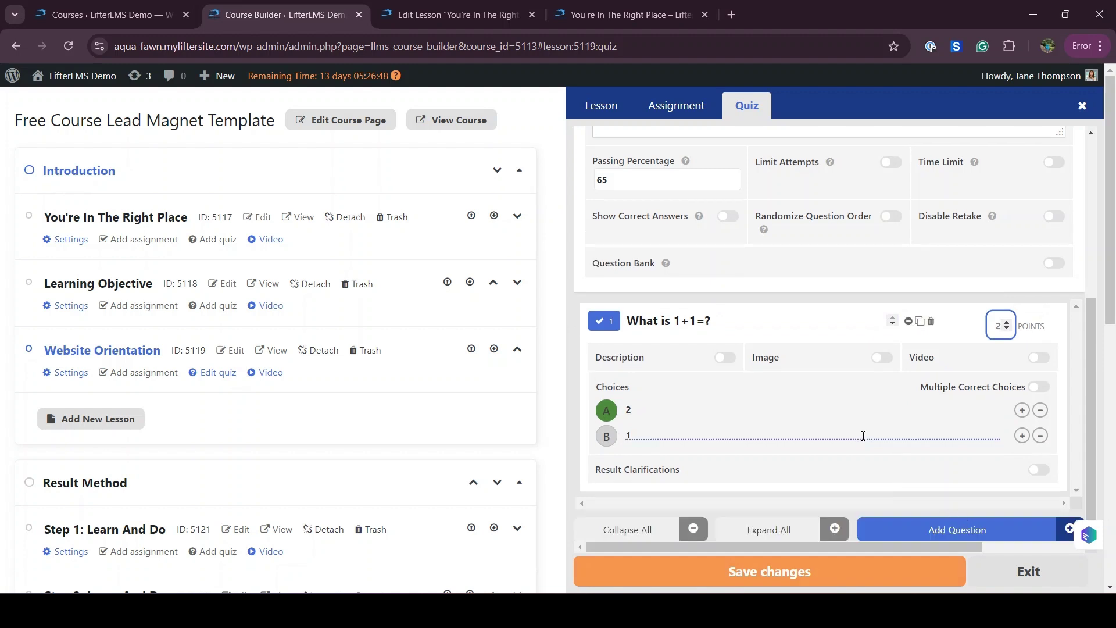
pyautogui.scroll(1, 812, 535)
pyautogui.click(801, 574)
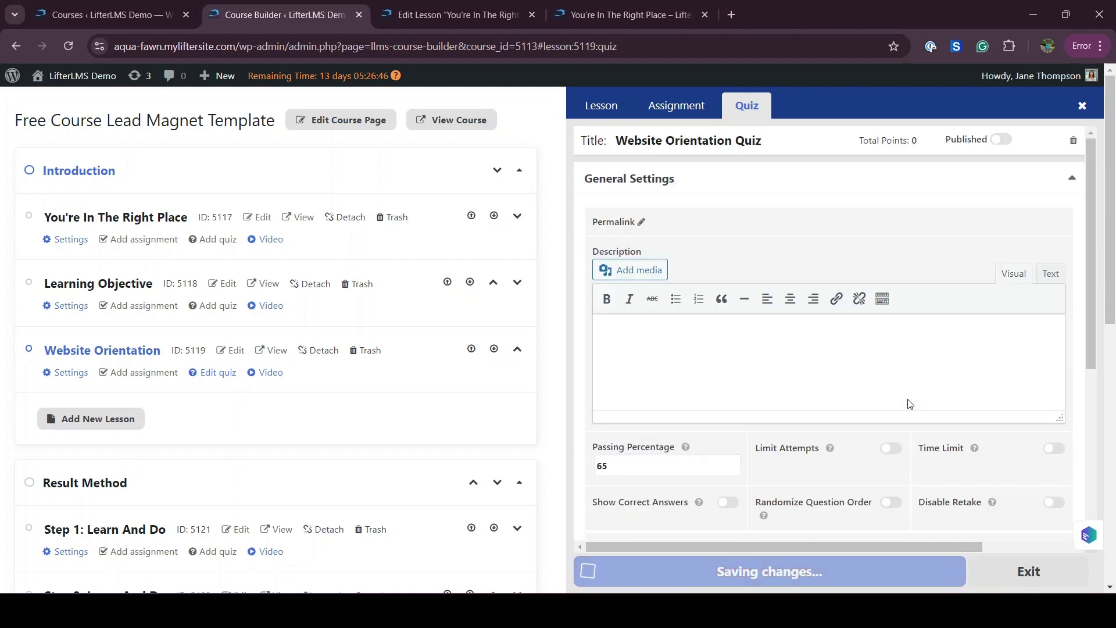
pyautogui.click(1001, 140)
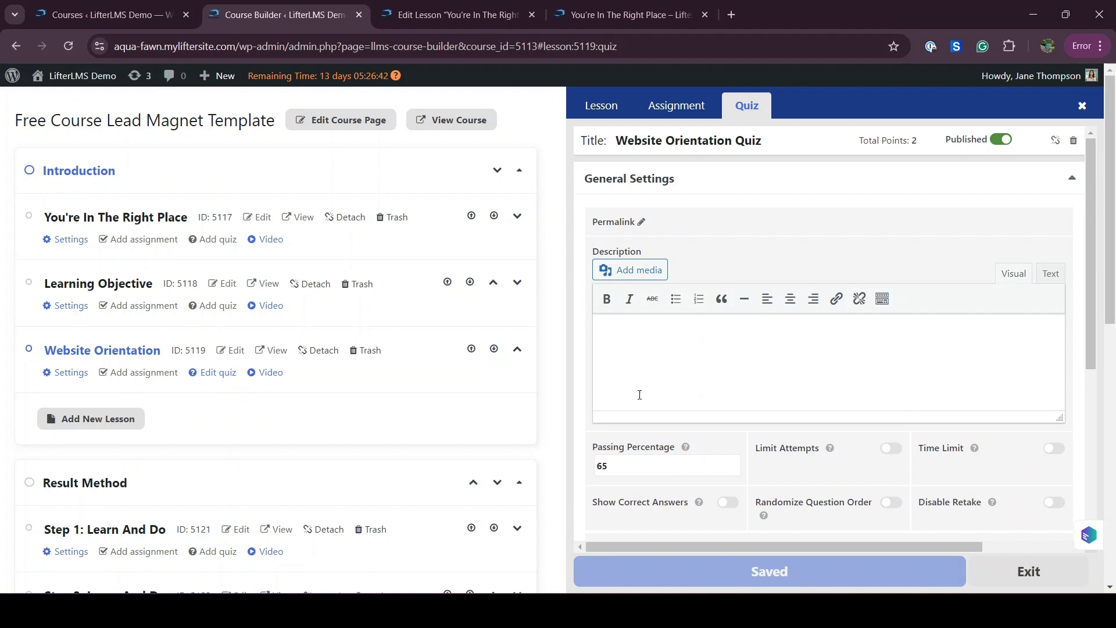
# Preview the live Website Orientation lesson and its Take Quiz button, then return to You're In The Right Place.
pyautogui.scroll(-1, 640, 395)
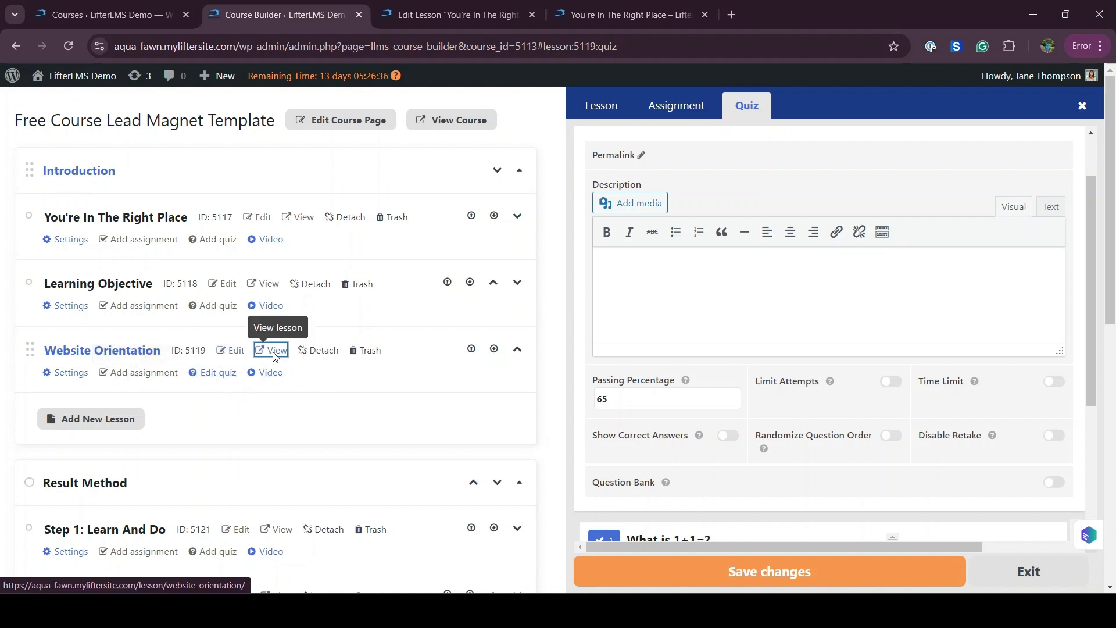
pyautogui.rightClick(272, 351)
pyautogui.click(379, 117)
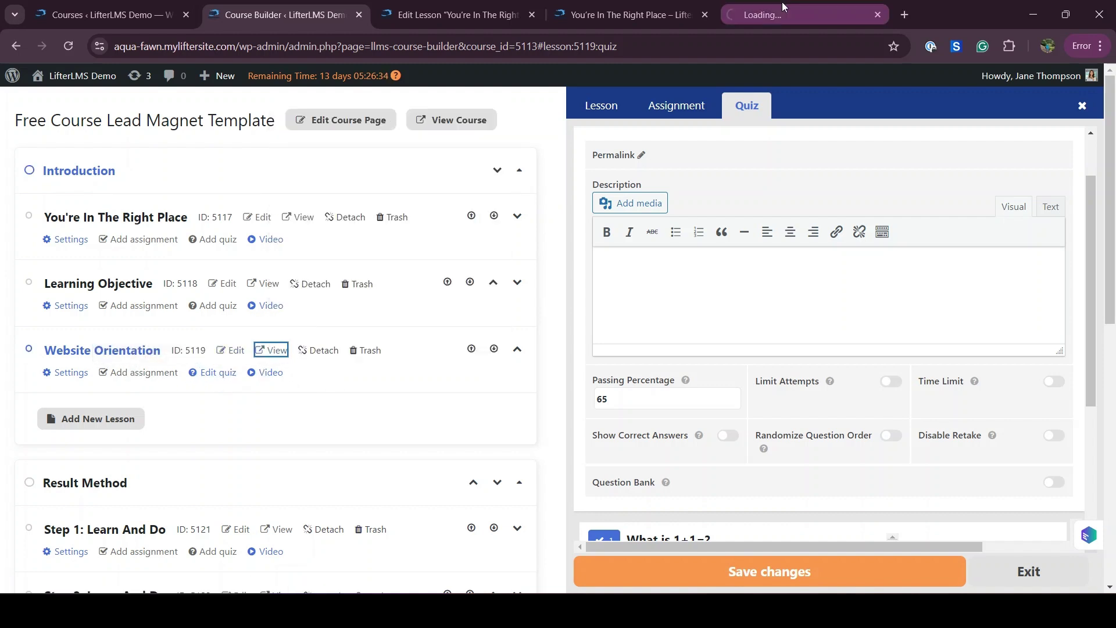
pyautogui.click(783, 7)
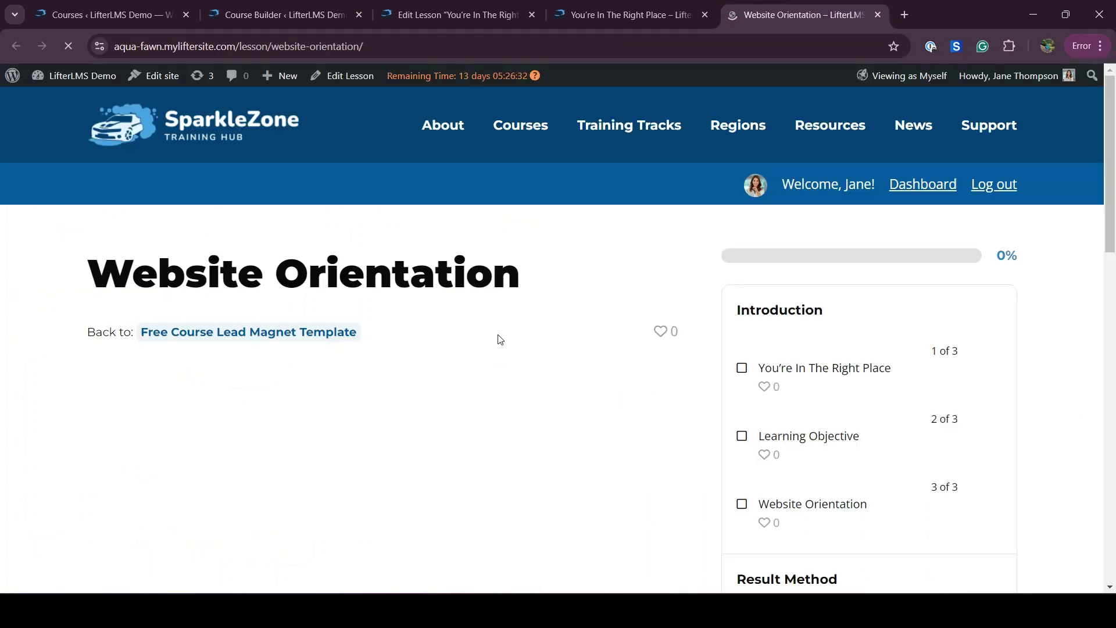
pyautogui.scroll(-4, 459, 430)
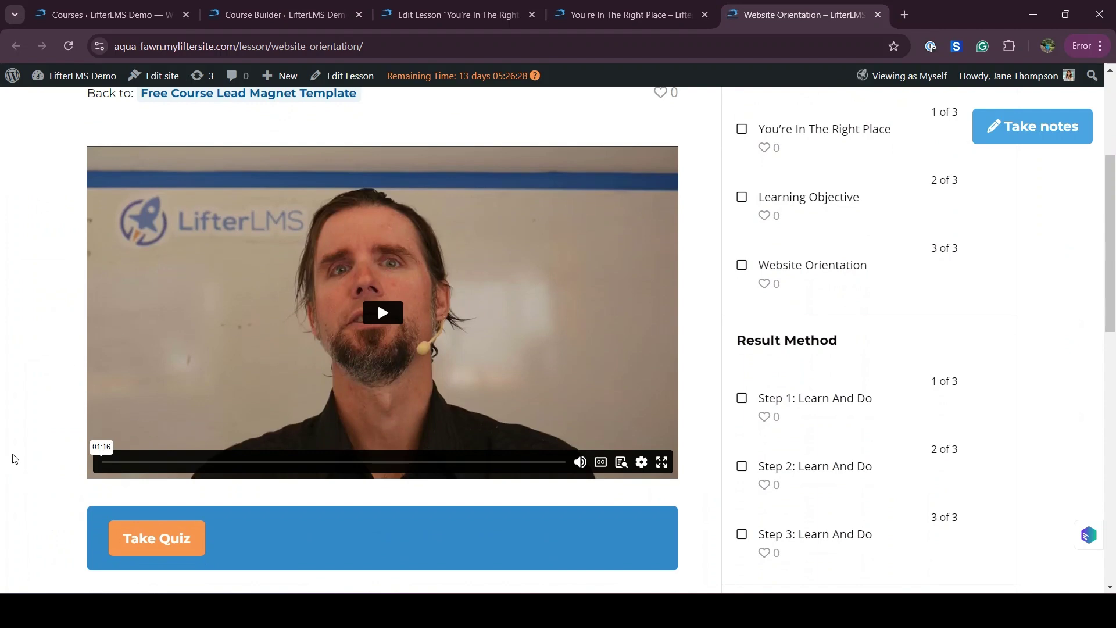
pyautogui.scroll(-2, 82, 479)
pyautogui.scroll(2, 257, 449)
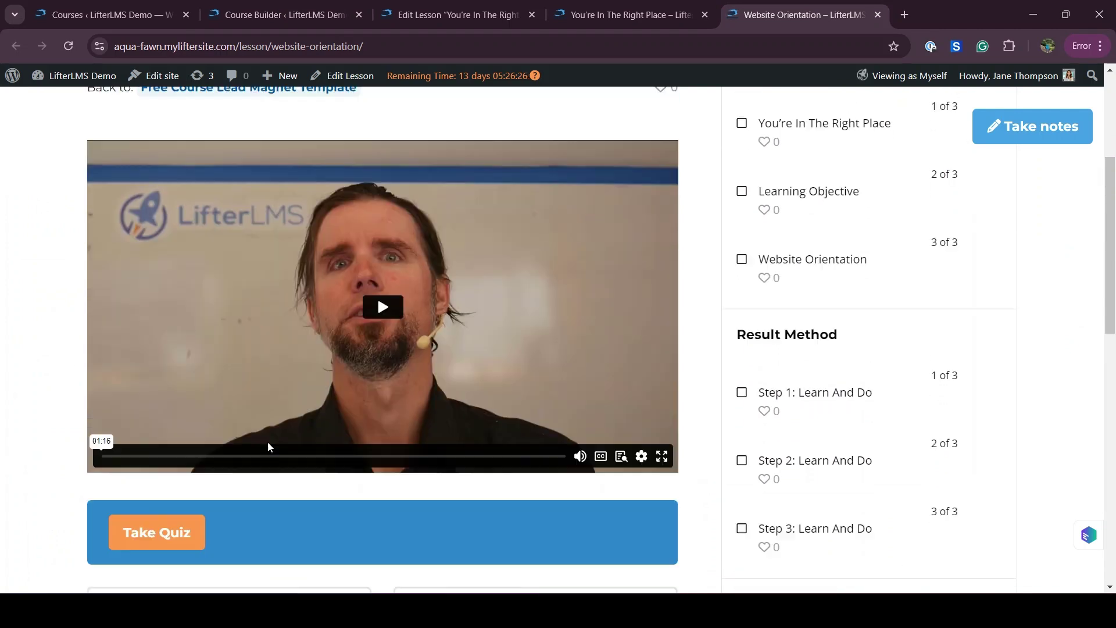
pyautogui.scroll(1, 269, 447)
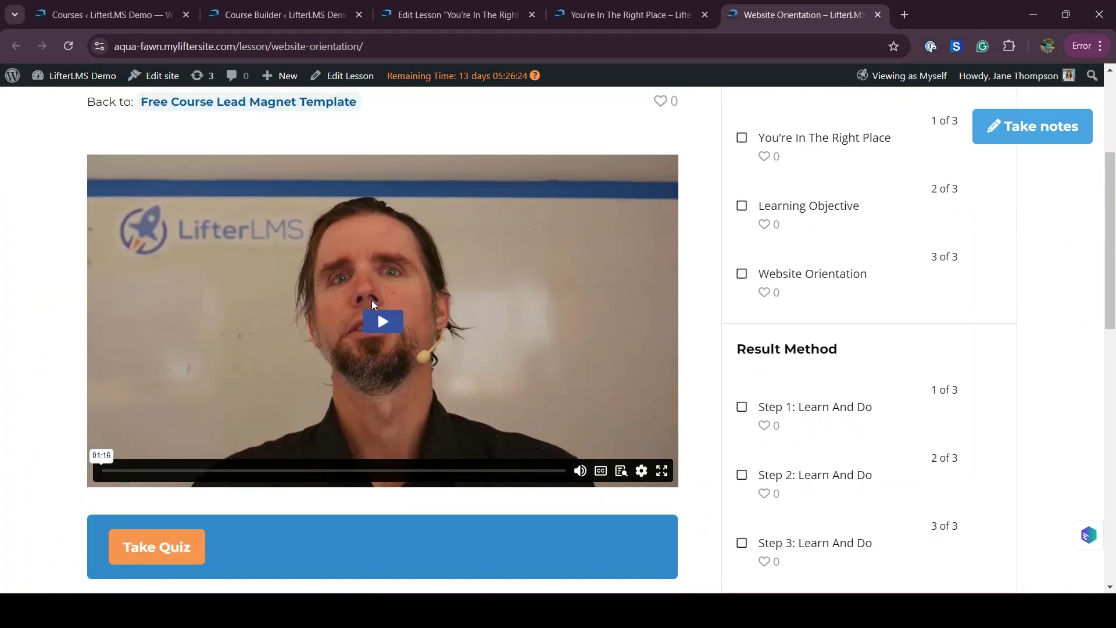
pyautogui.click(627, 17)
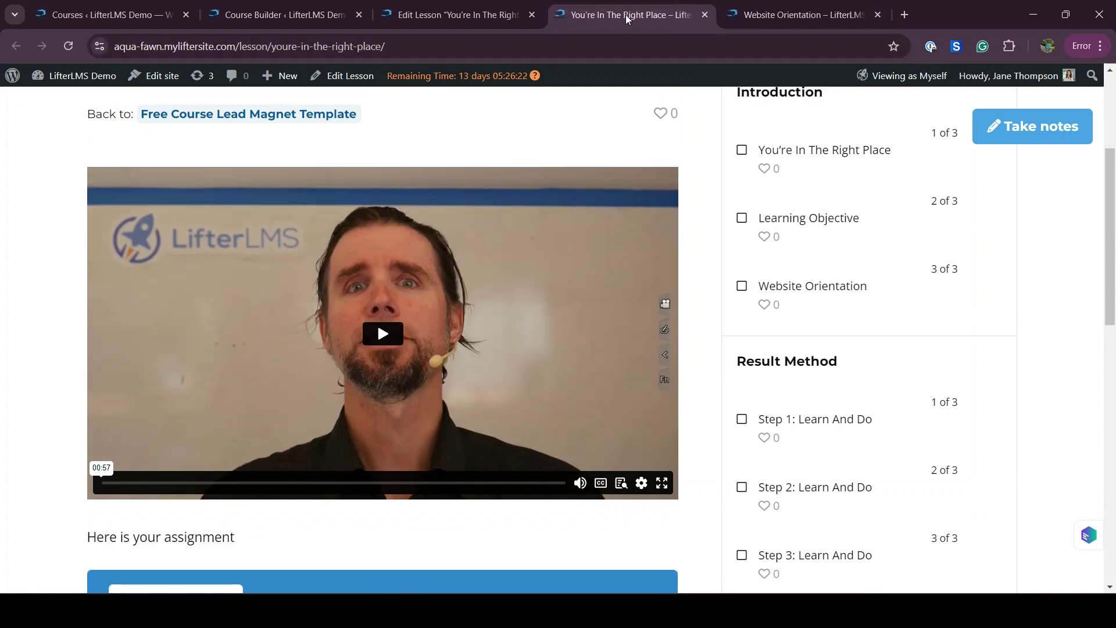
# Back in the Course Builder, show Website Orientation's lesson settings and select its video embed URL.
pyautogui.click(454, 15)
pyautogui.click(324, 6)
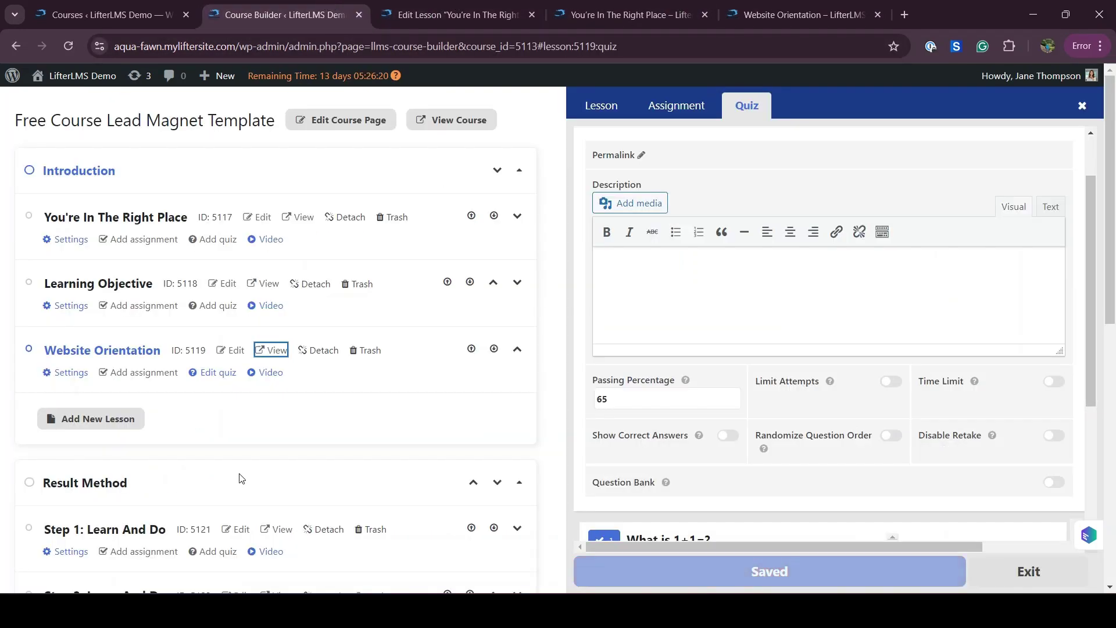
pyautogui.click(76, 373)
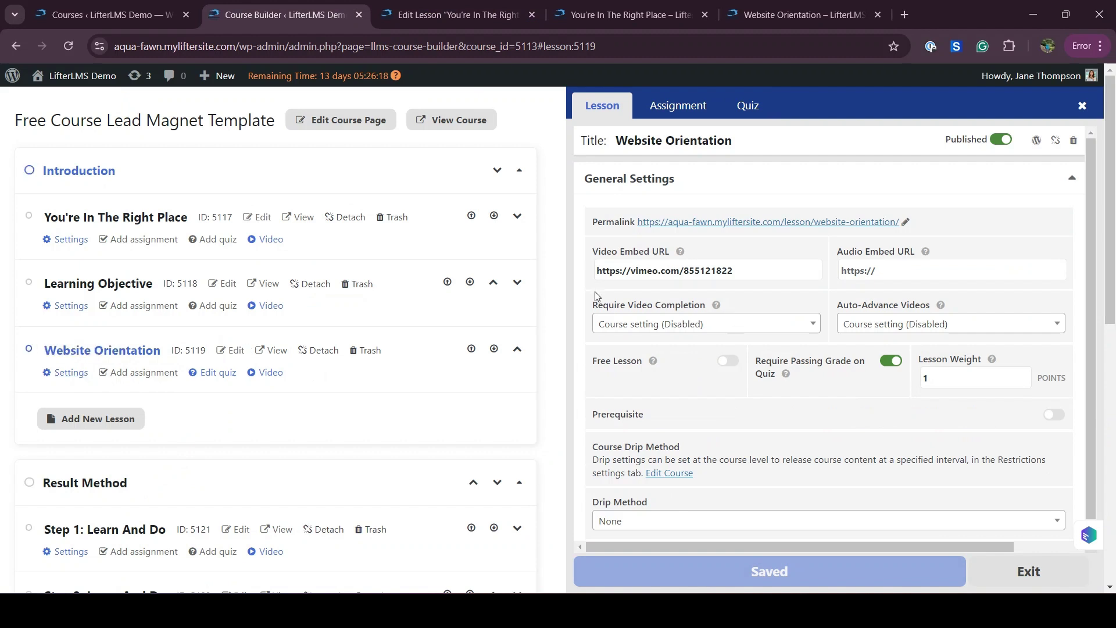
pyautogui.tripleClick(603, 266)
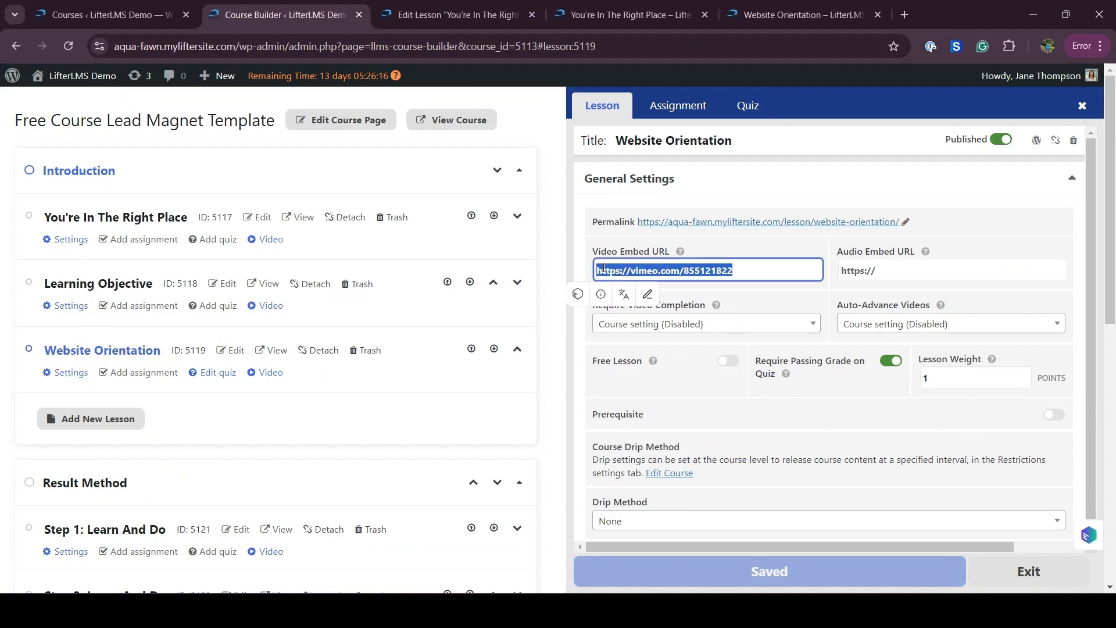